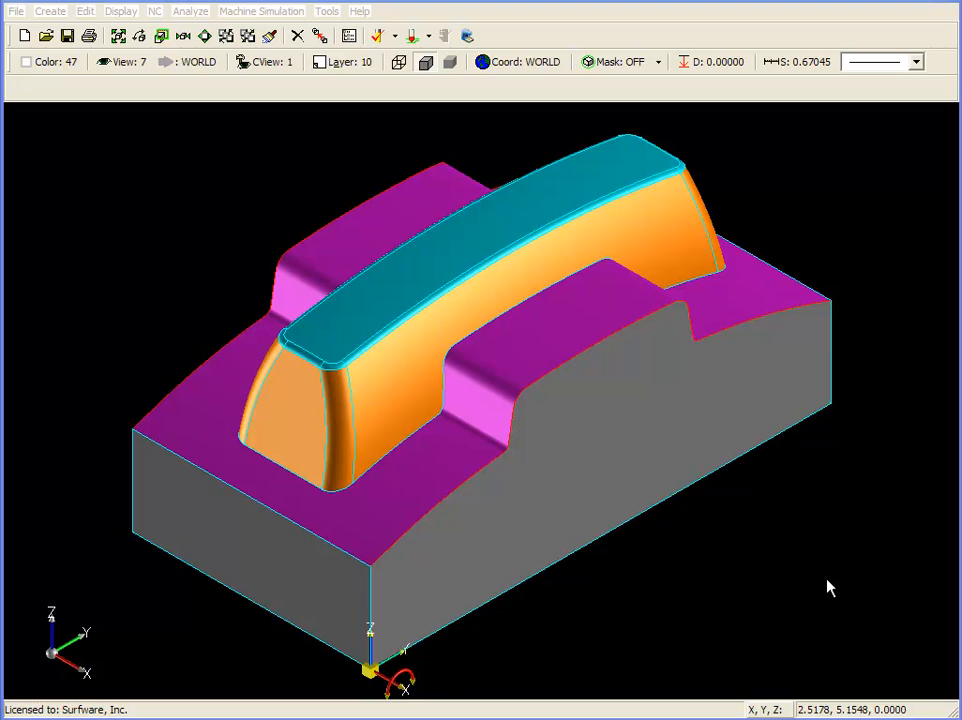
# Start a 3-axis SteepShallow finishing operation on all visible surfaces of the part.
pyautogui.click(157, 13)
pyautogui.moveTo(190, 48)
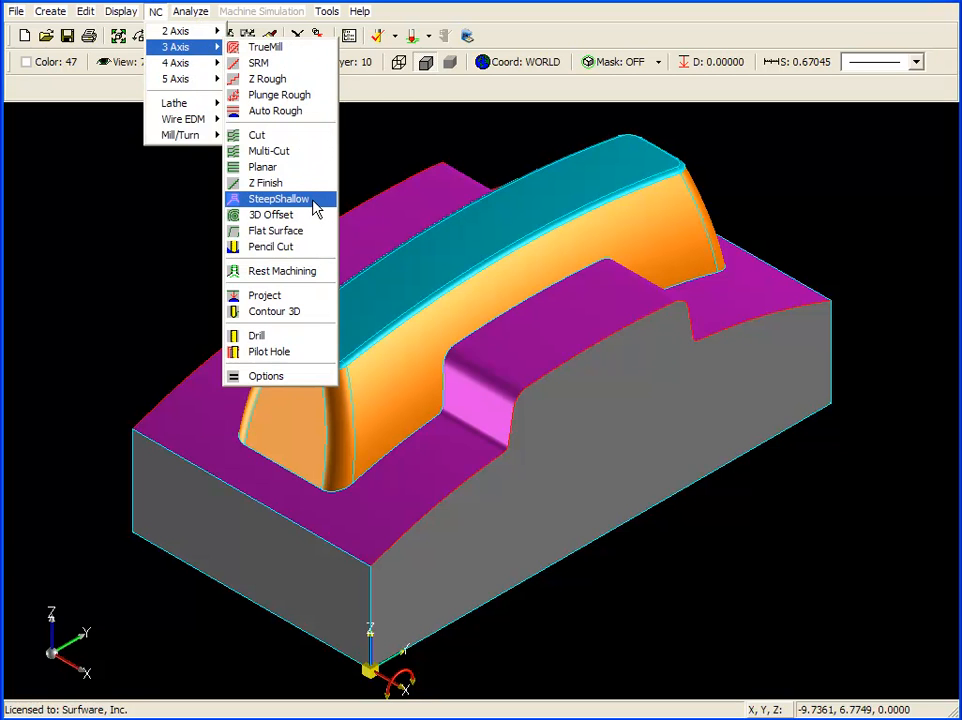
pyautogui.click(313, 200)
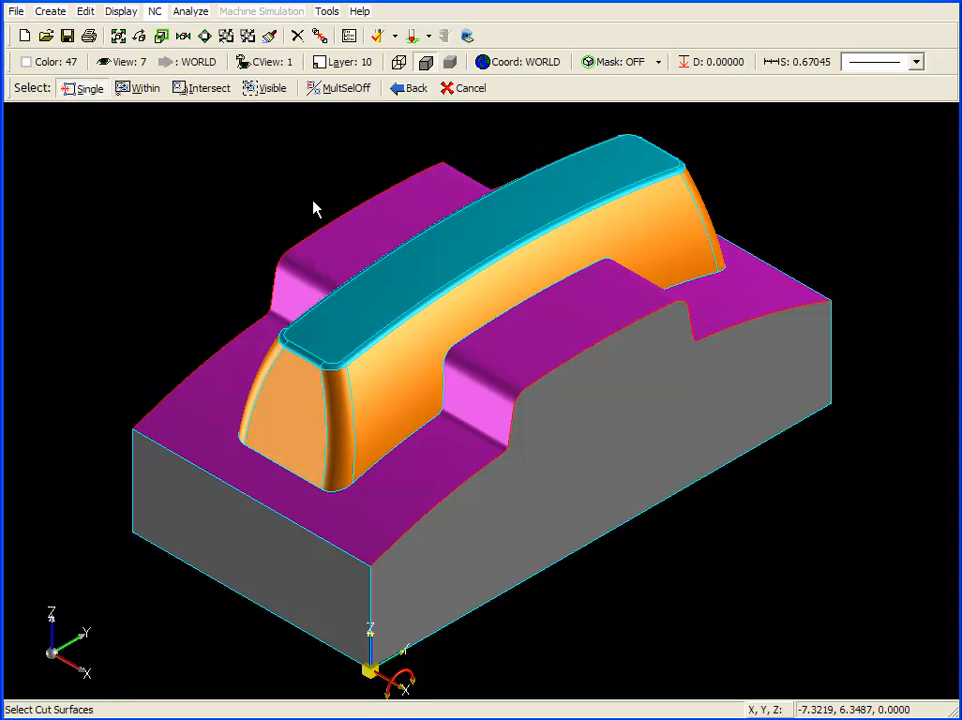
pyautogui.click(275, 88)
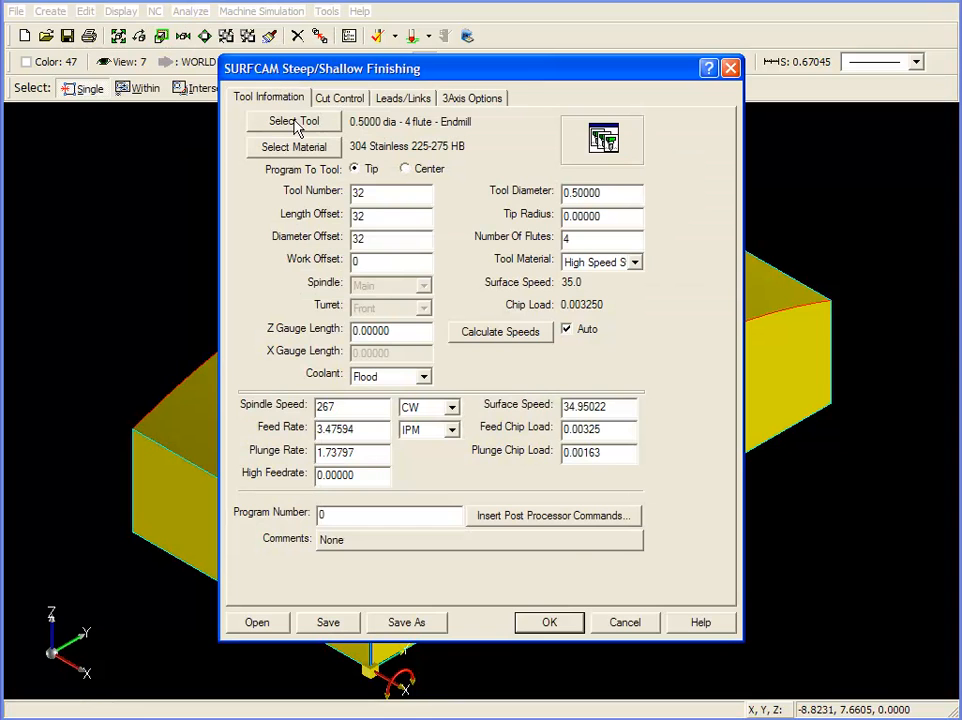
# Choose the 0.3750 diameter 4-flute ball mill, filtering the tool table to 1/8 increments.
pyautogui.click(300, 122)
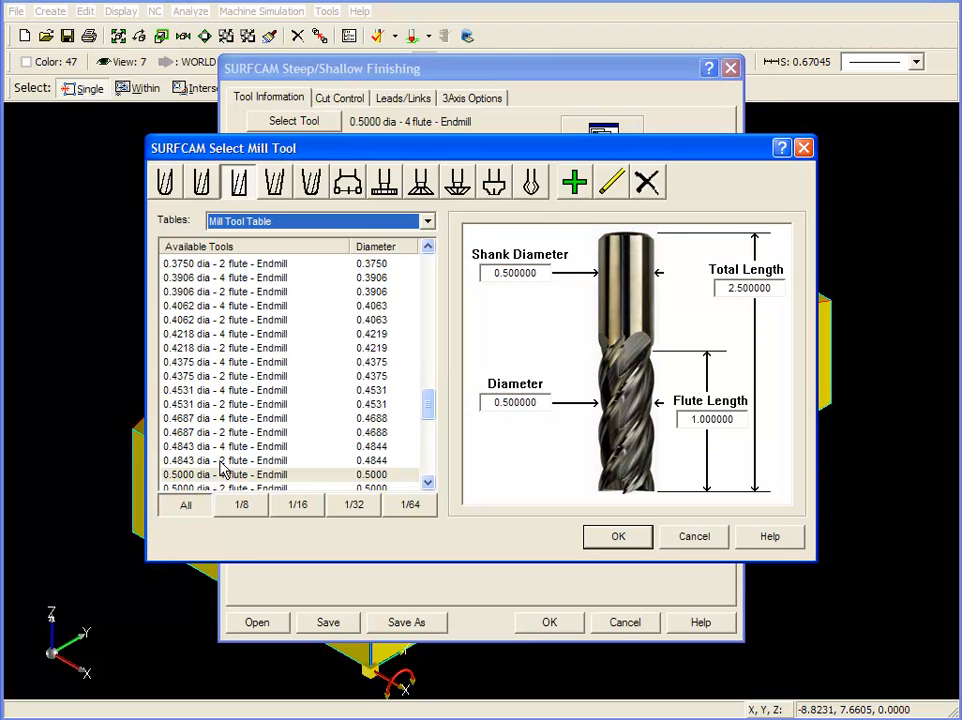
pyautogui.click(240, 505)
pyautogui.click(168, 188)
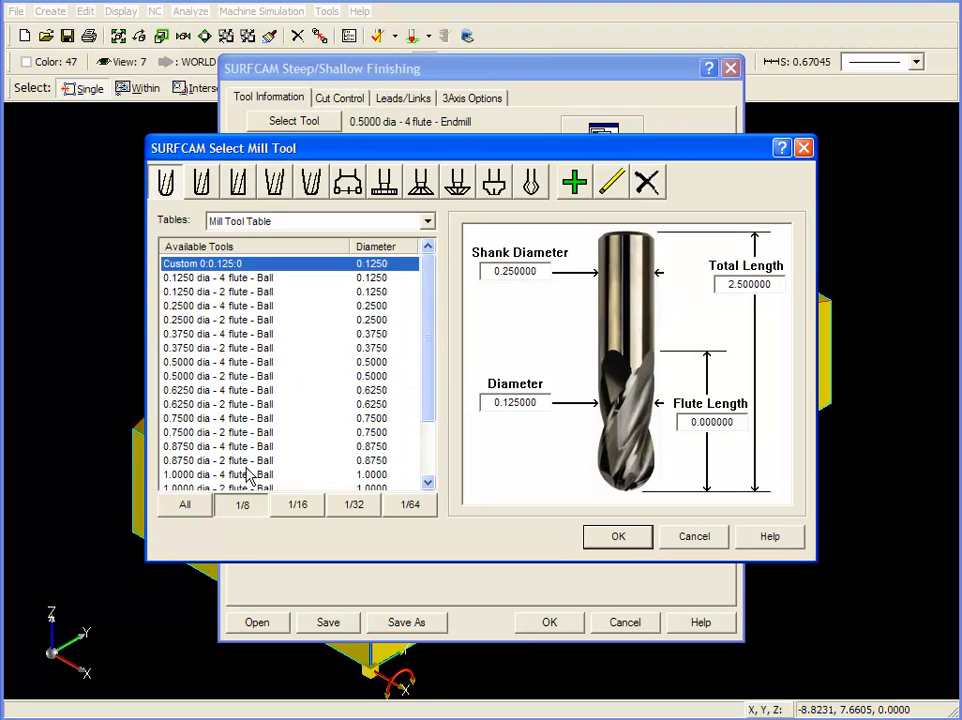
pyautogui.click(212, 335)
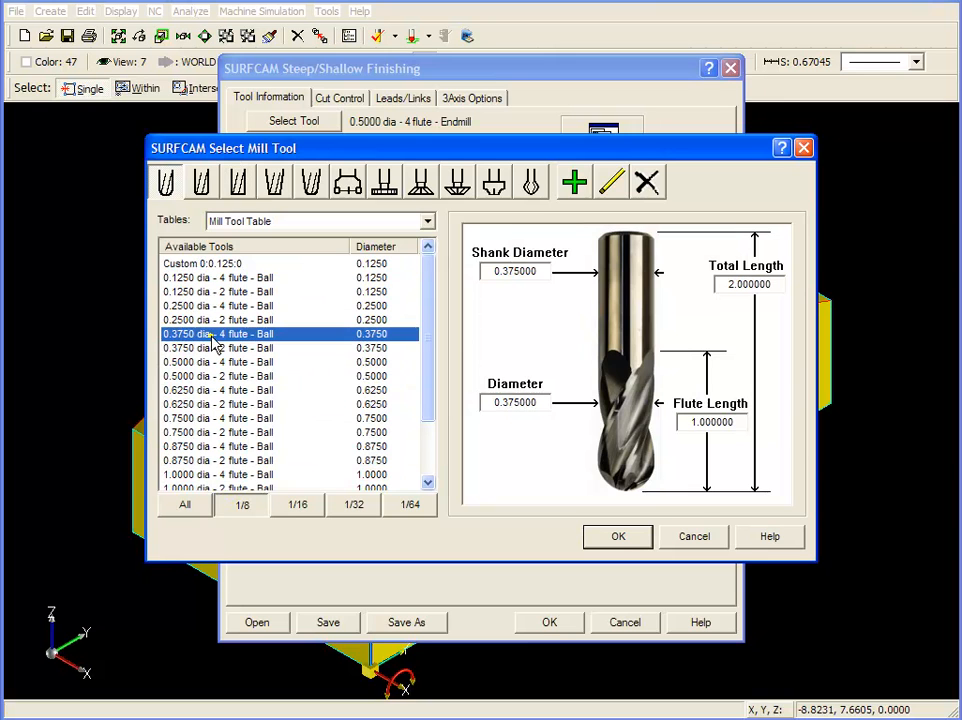
pyautogui.click(630, 540)
# Set the tool number, length offset and diameter offset to 1.
pyautogui.write('1')
pyautogui.press('Tab')
pyautogui.write('1')
pyautogui.press('Tab')
pyautogui.write('1')
pyautogui.press('Tab')
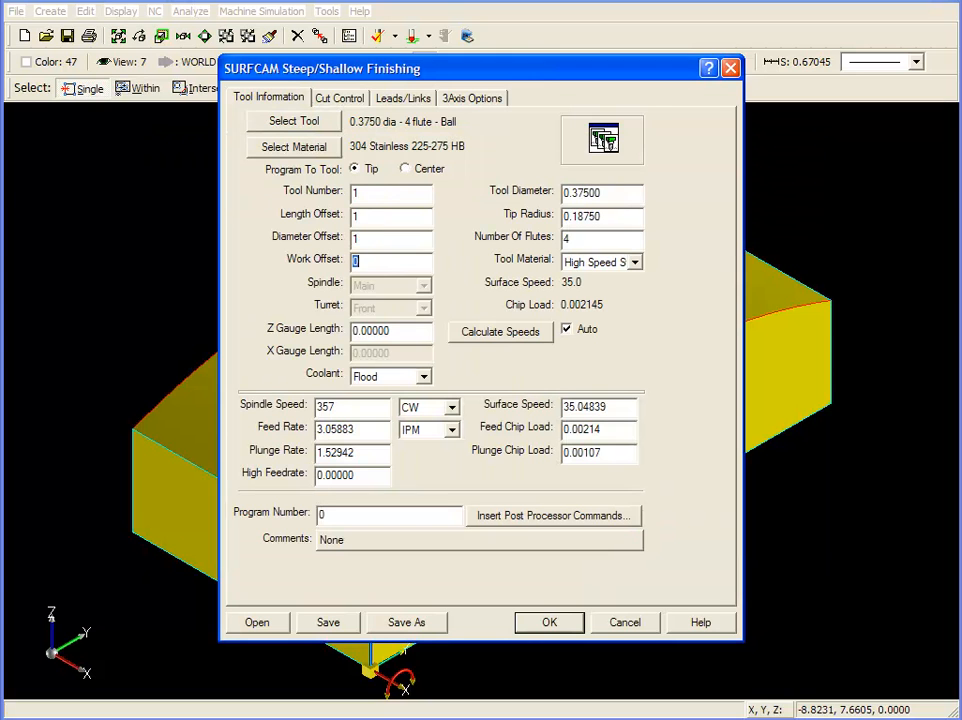
pyautogui.click(323, 124)
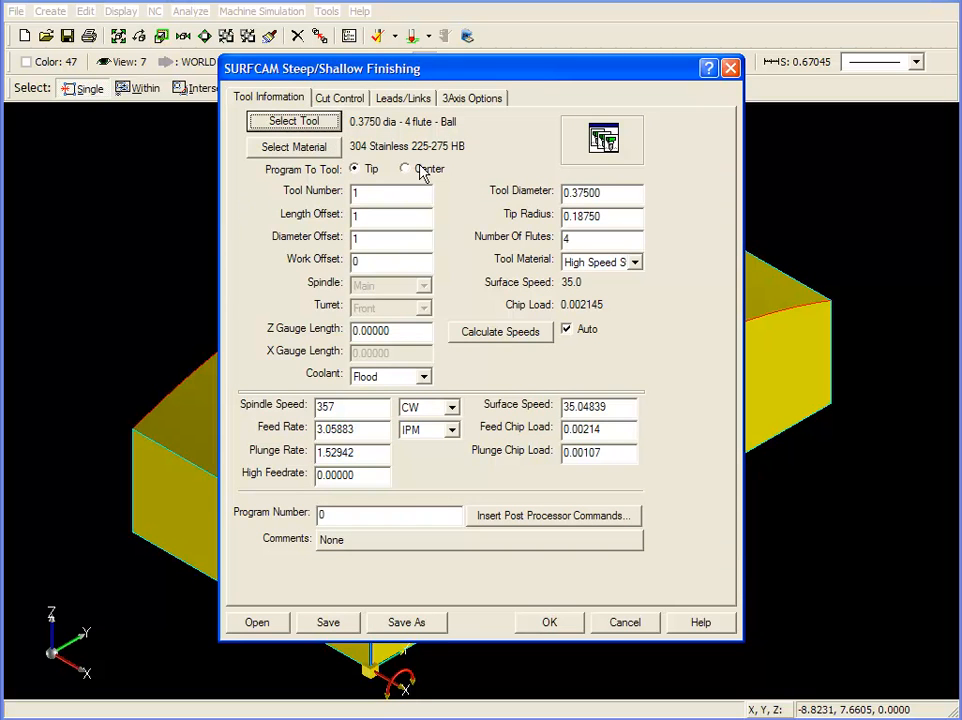
# Set the operation's areas to machine to Steep & Shallow.
pyautogui.click(352, 101)
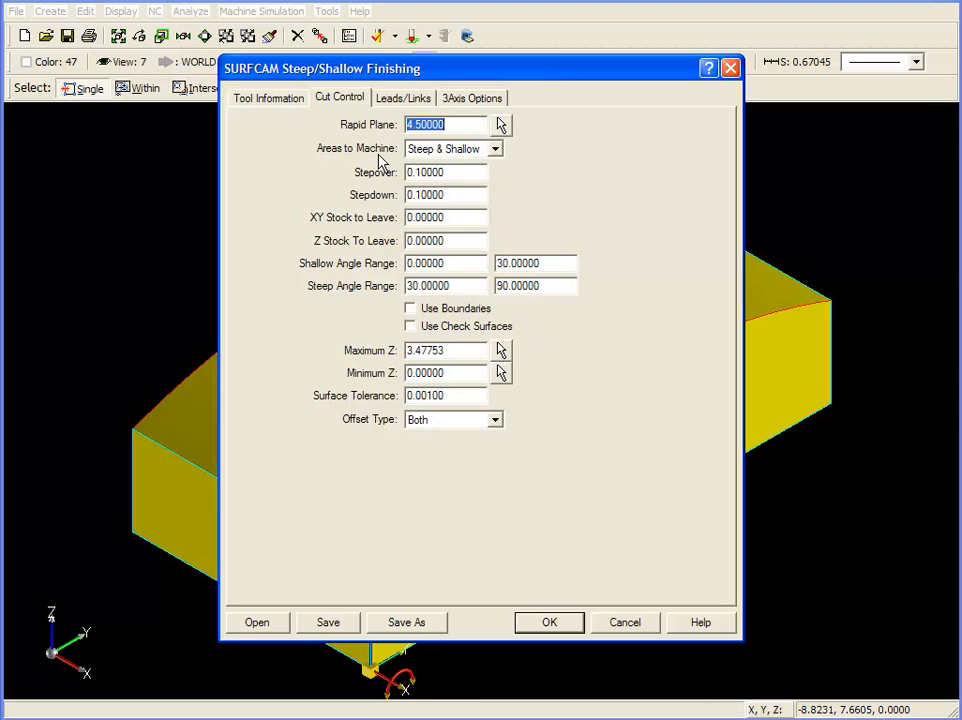
pyautogui.click(497, 150)
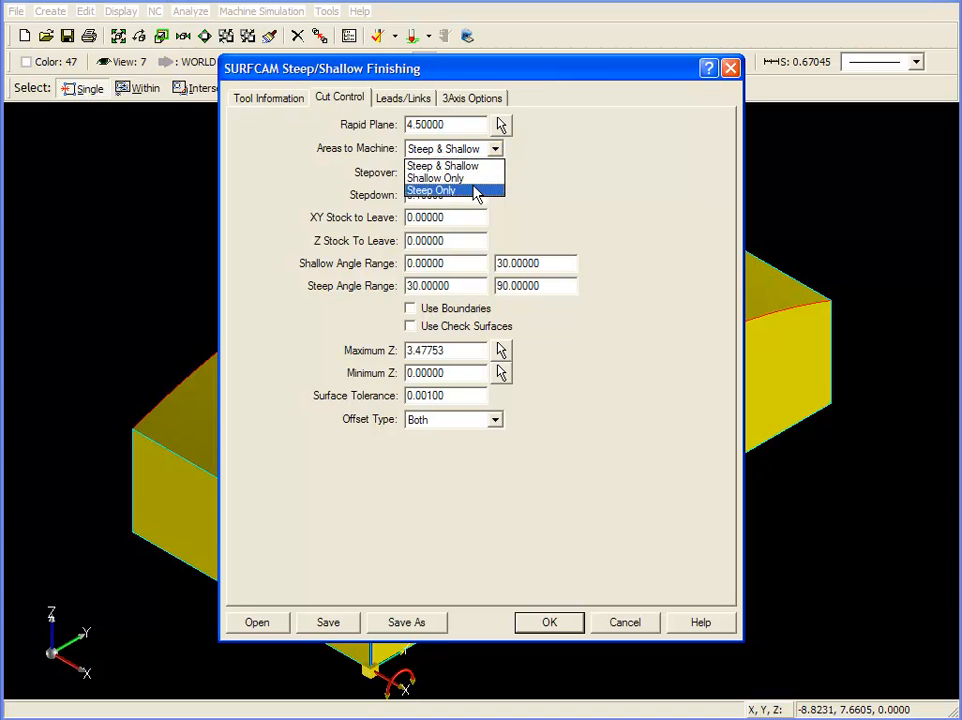
pyautogui.click(475, 165)
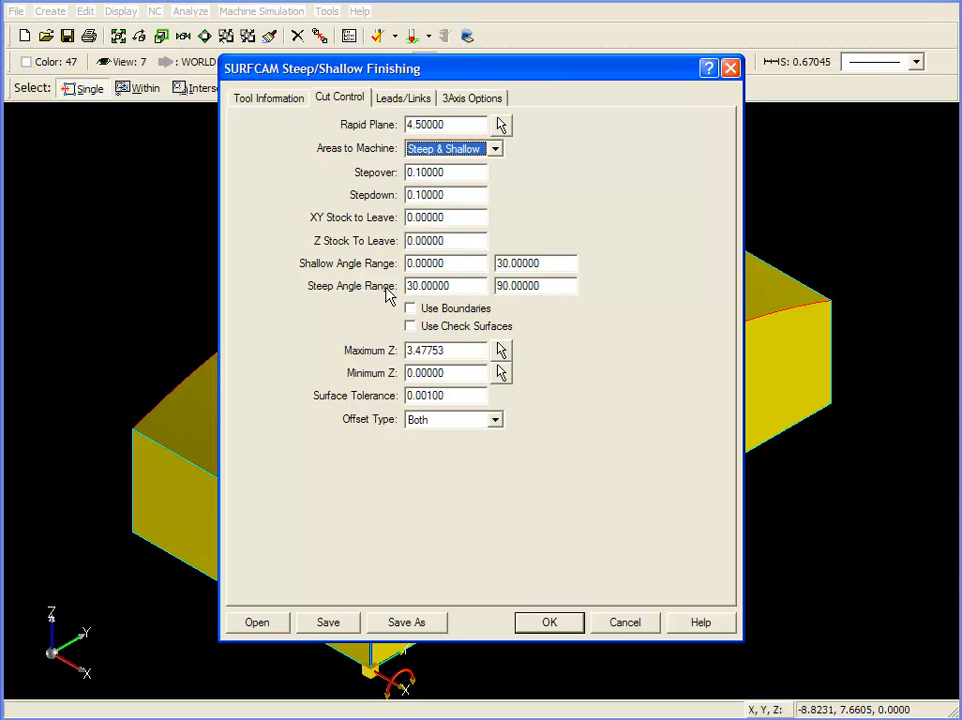
# Check the shallow and steep angle ranges and the stepover, and generate the toolpath with the existing values.
pyautogui.doubleClick(468, 264)
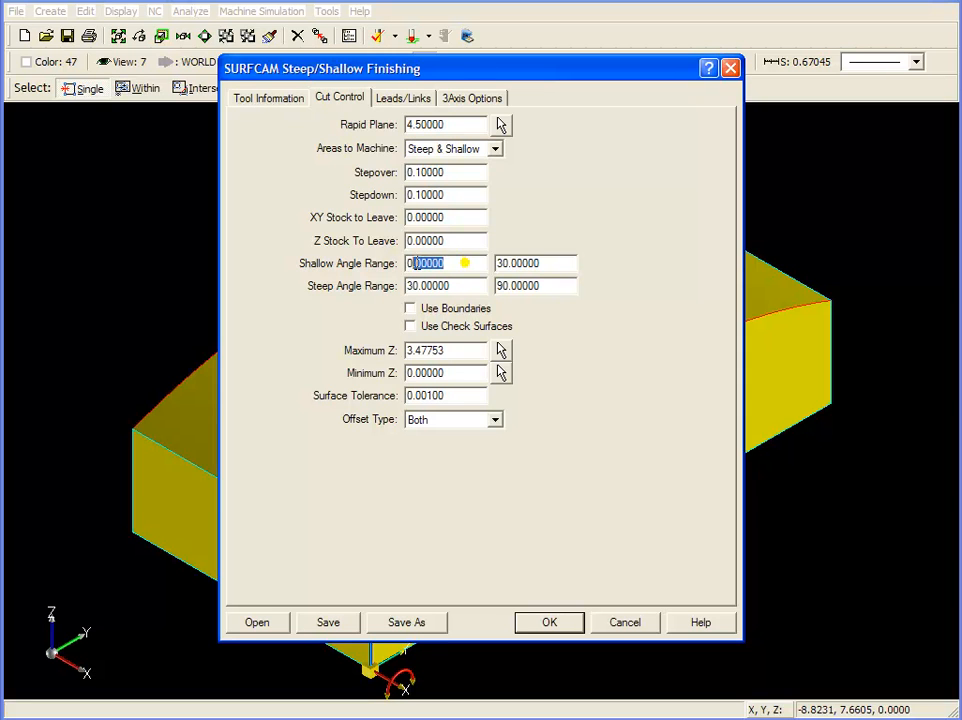
pyautogui.doubleClick(547, 262)
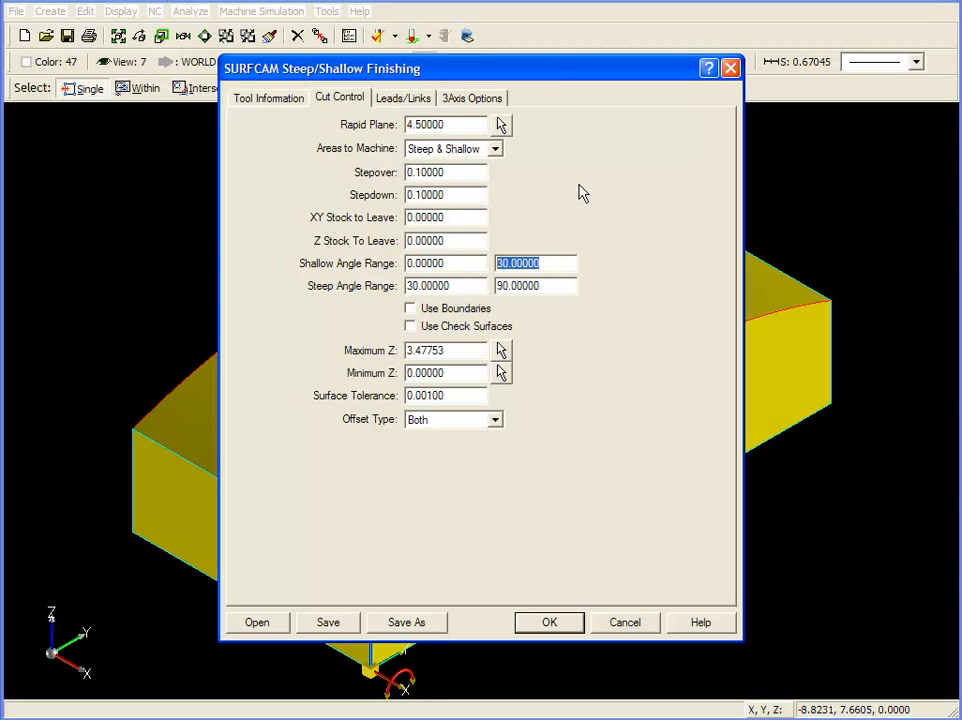
pyautogui.doubleClick(462, 286)
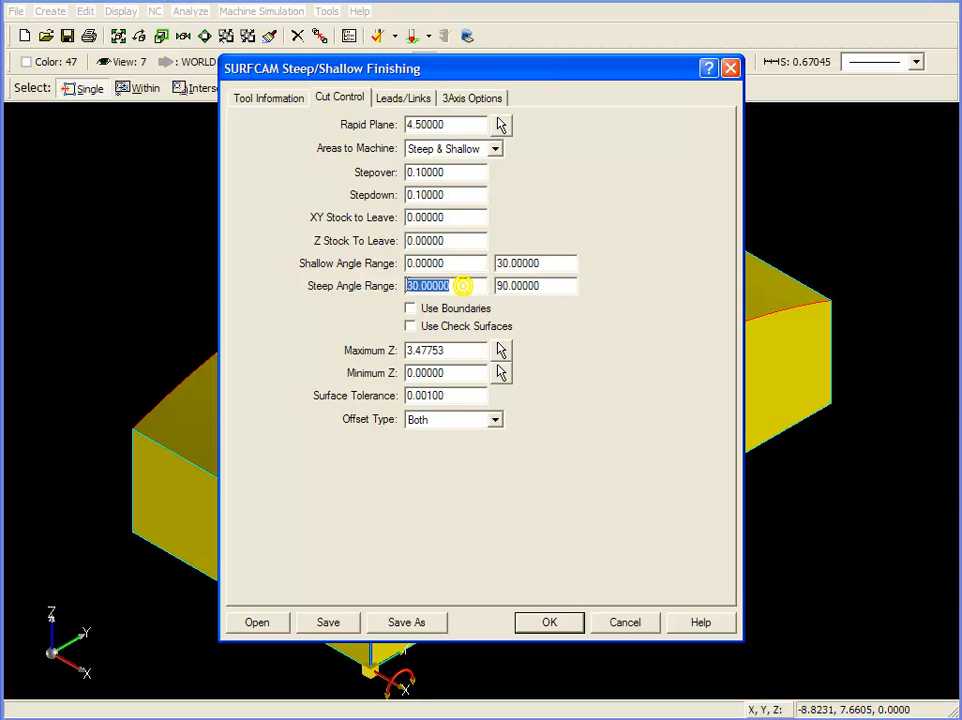
pyautogui.click(540, 284)
pyautogui.doubleClick(537, 285)
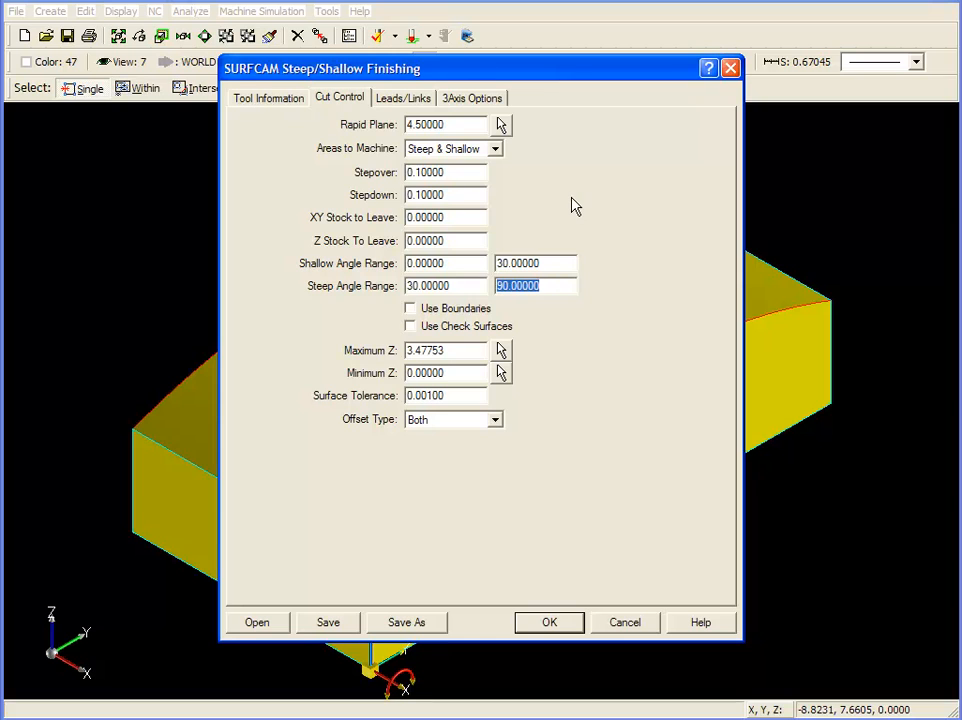
pyautogui.click(464, 174)
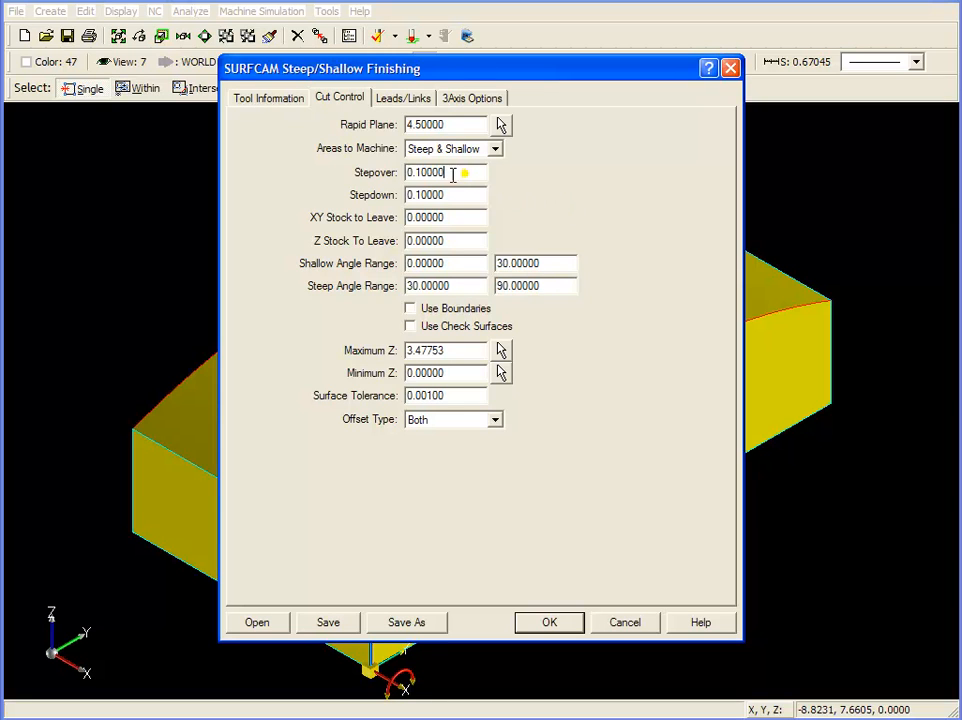
pyautogui.doubleClick(452, 174)
pyautogui.click(552, 623)
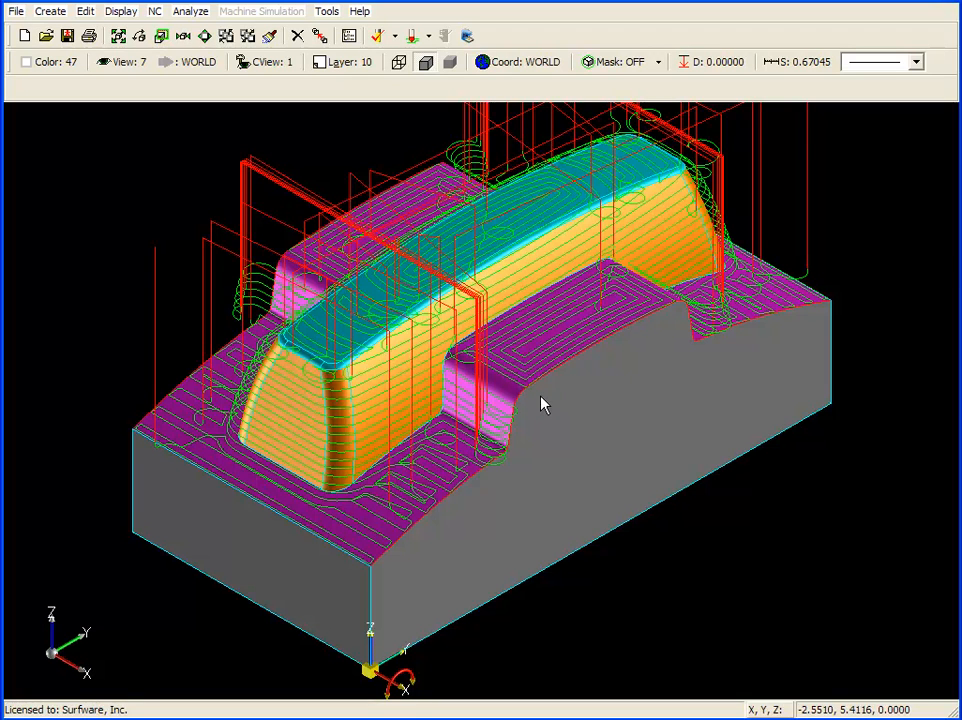
# Regenerate the steep/shallow toolpath with its original geometry, using a stepover of .02 and a stepdown of .05.
pyautogui.click(348, 38)
pyautogui.rightClick(413, 200)
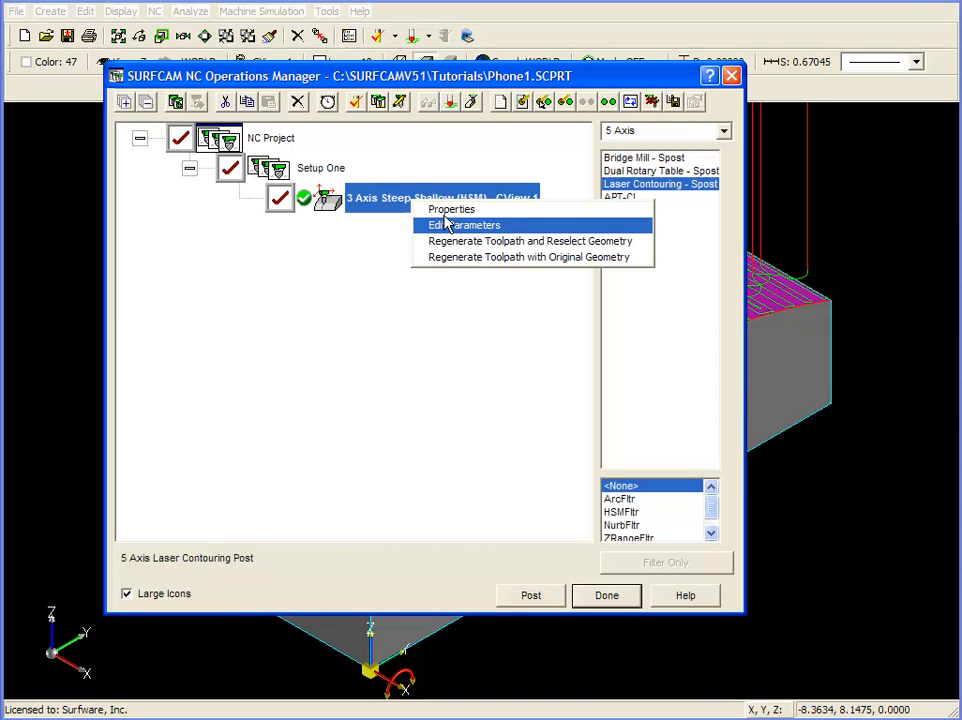
pyautogui.click(484, 258)
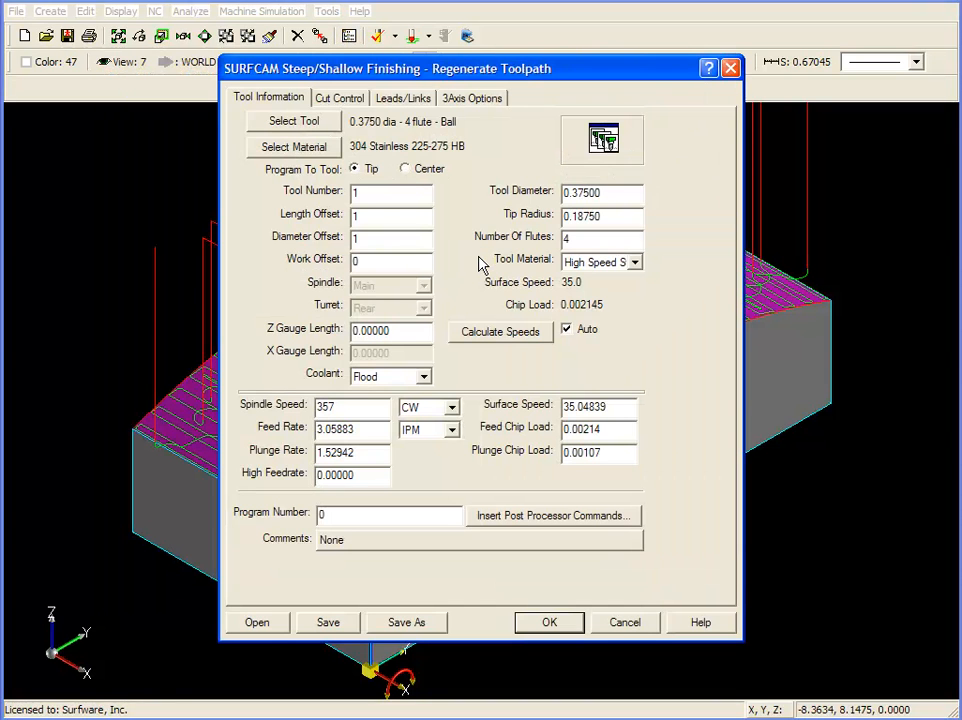
pyautogui.click(345, 98)
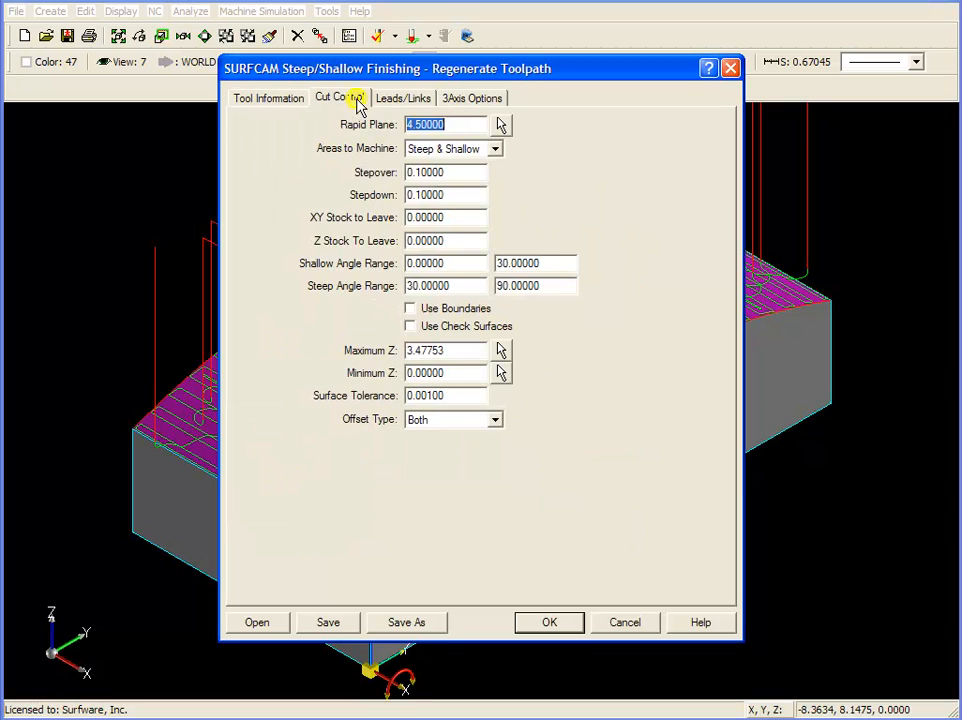
pyautogui.moveTo(455, 172); pyautogui.dragTo(369, 177)
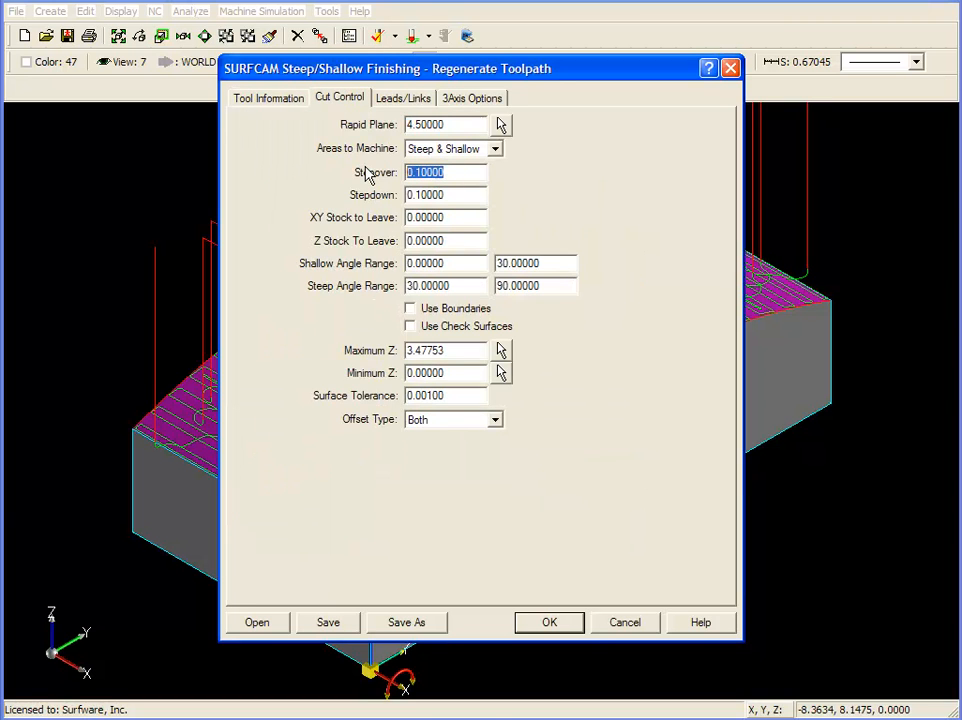
pyautogui.write('.02')
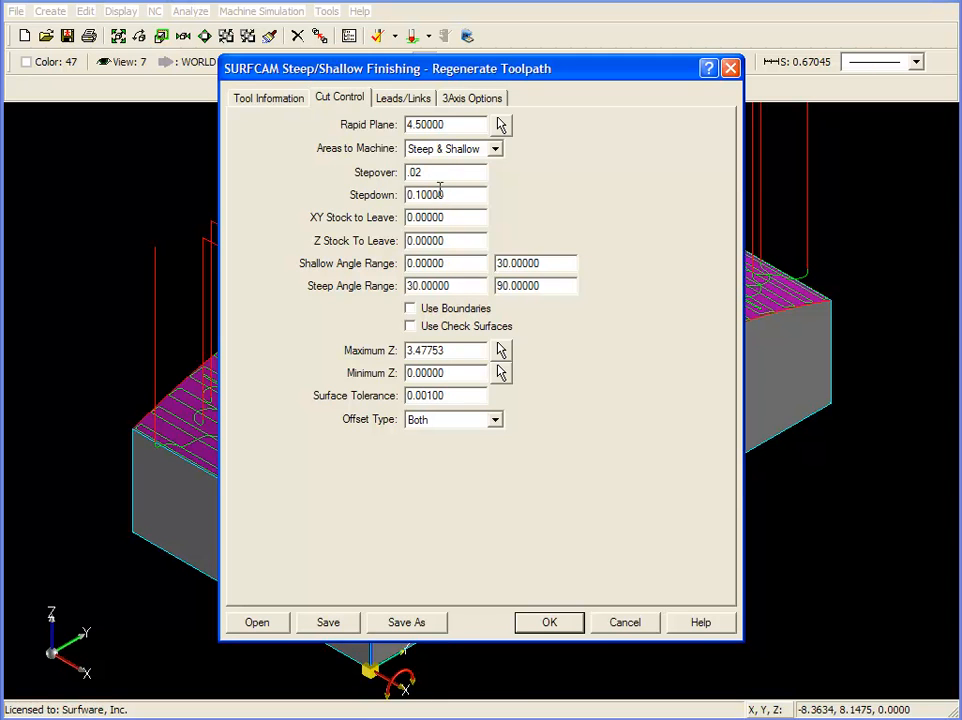
pyautogui.moveTo(453, 194); pyautogui.dragTo(365, 198)
pyautogui.write('.05')
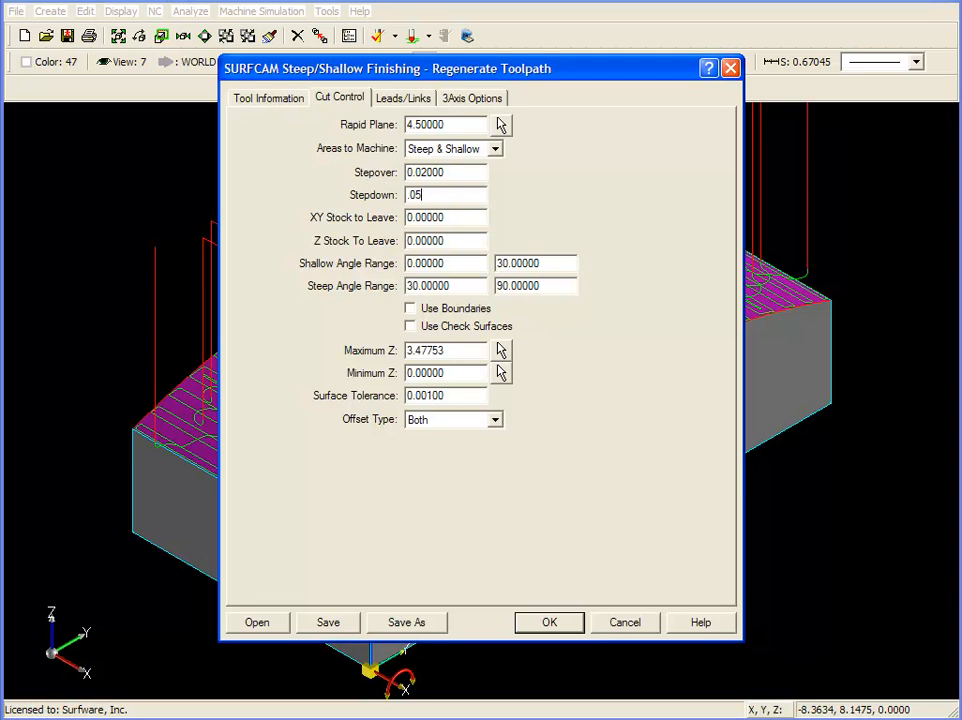
pyautogui.click(551, 622)
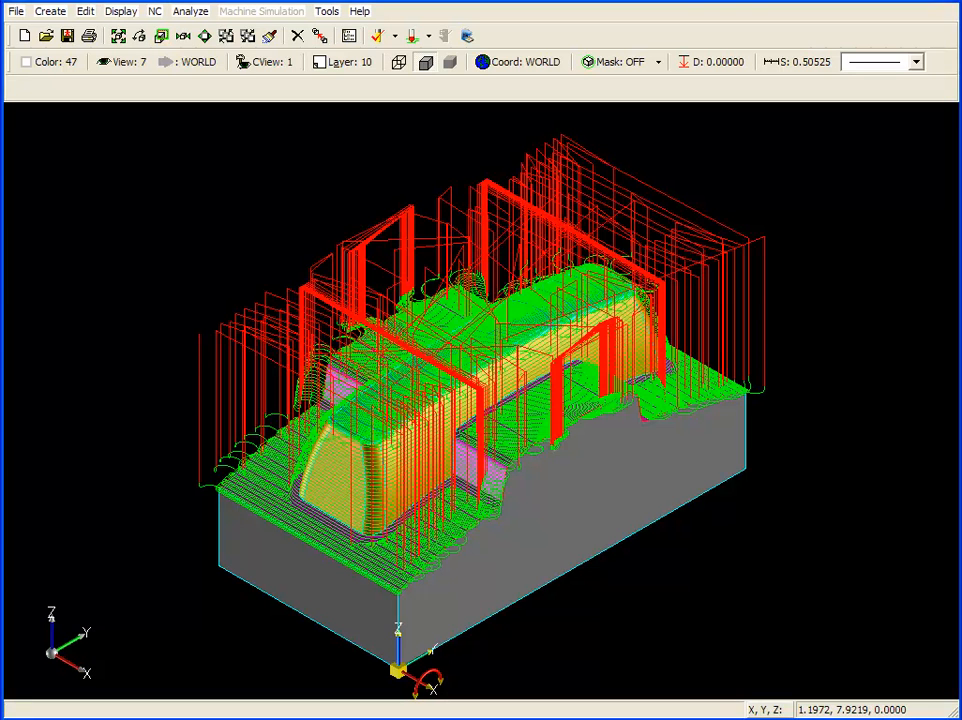
# Inspect the regenerated toolpath passes up close and over the whole part.
pyautogui.scroll(5, 395, 515)
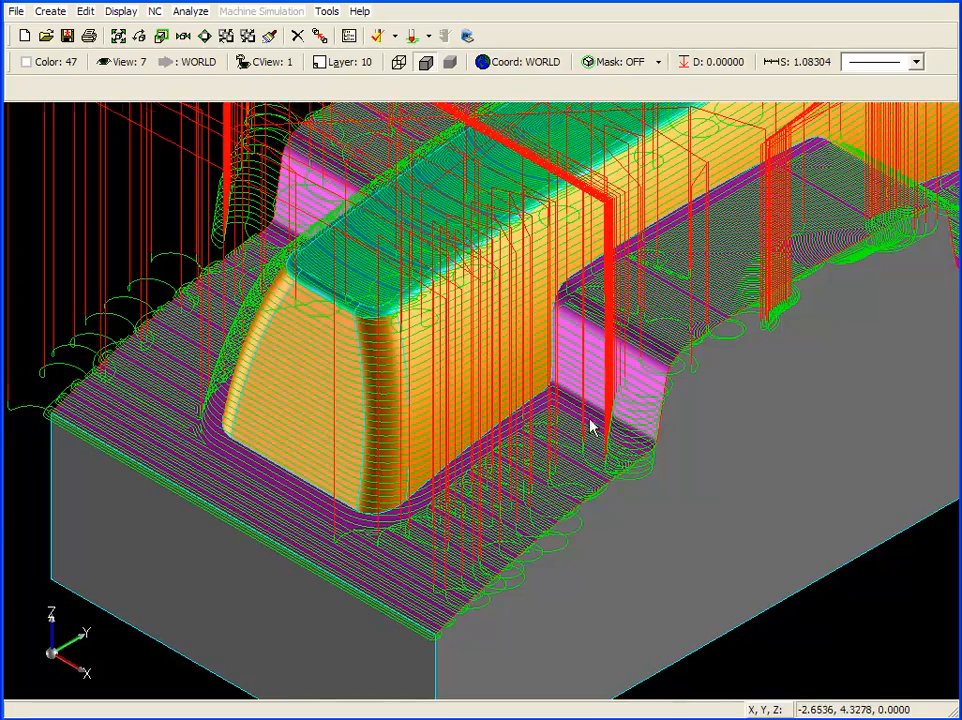
pyautogui.scroll(-4, 590, 428)
pyautogui.scroll(1, 721, 198)
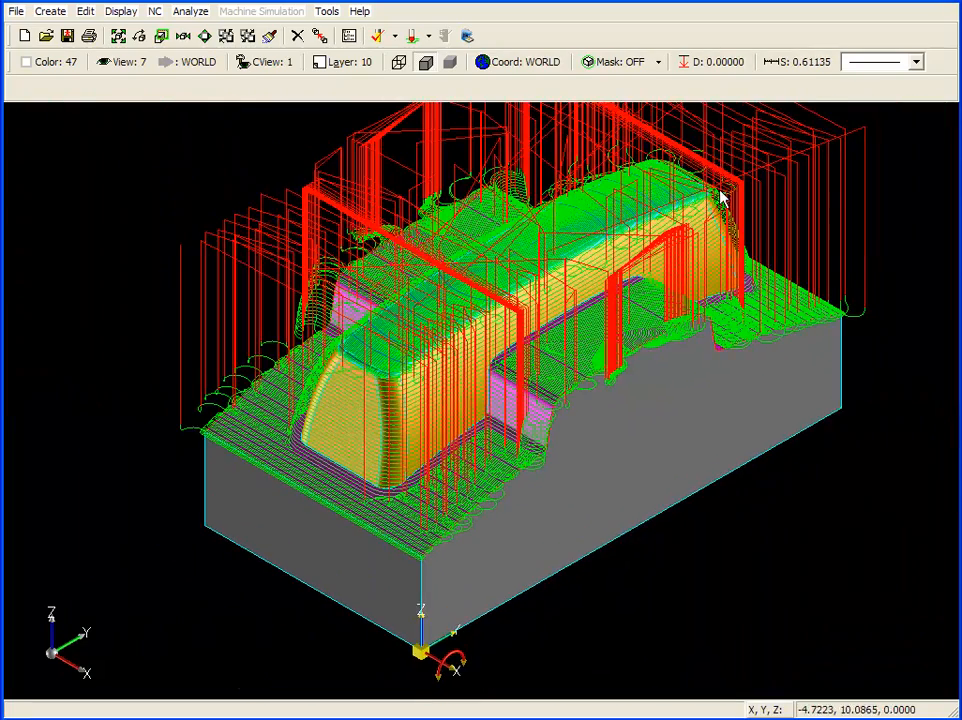
pyautogui.scroll(-1, 693, 185)
pyautogui.scroll(2, 693, 190)
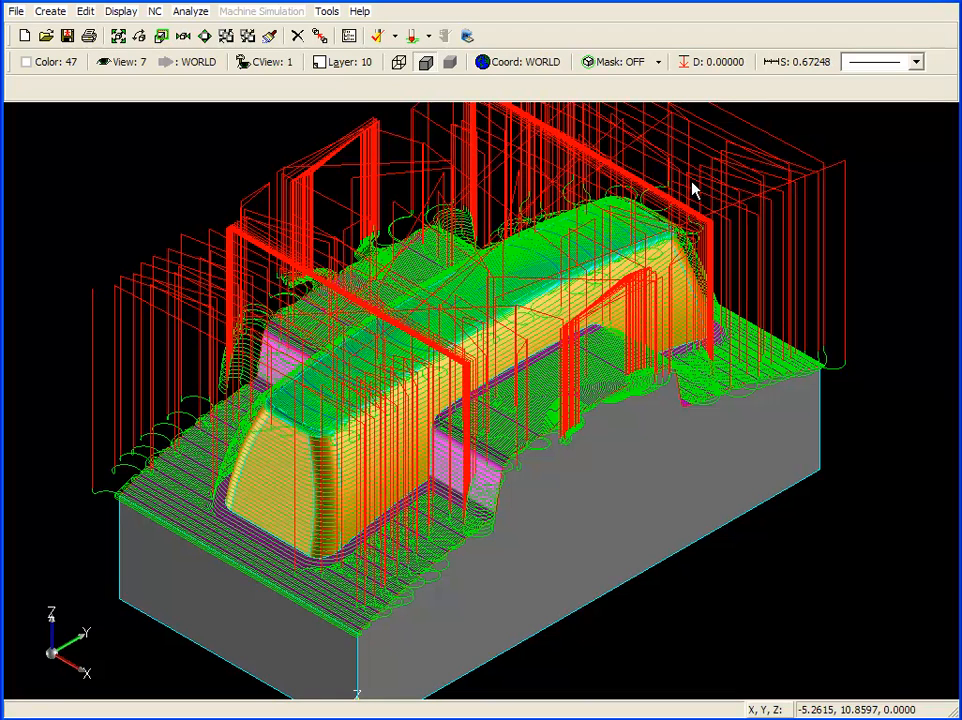
# Reopen the steep/shallow operation for regeneration with its original geometry and set both shallow and steep regions to Bidirectional cutting.
pyautogui.click(349, 36)
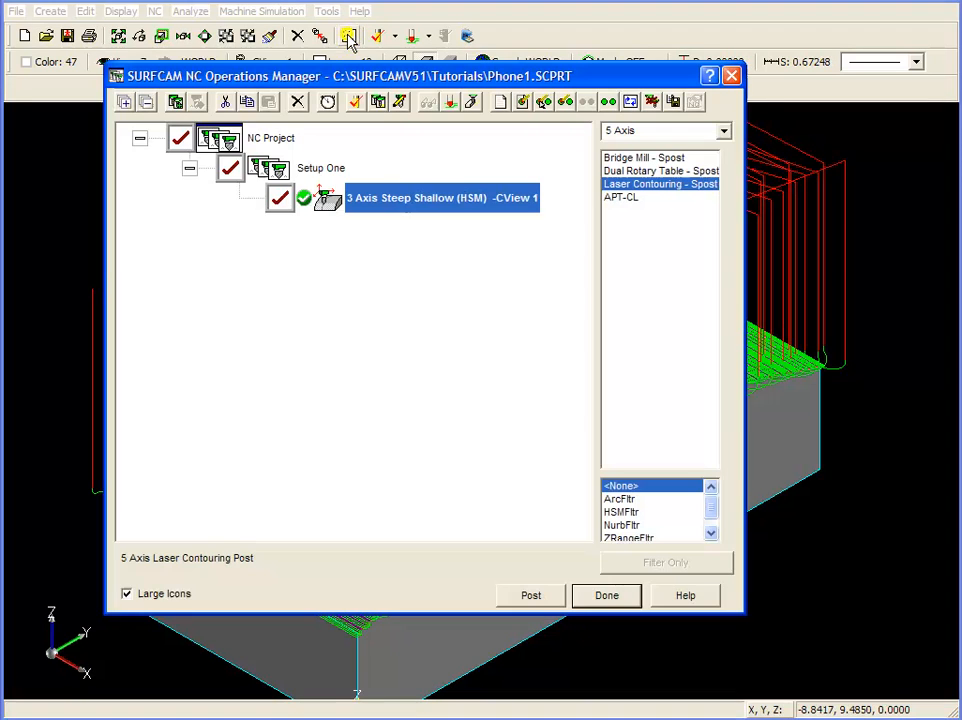
pyautogui.rightClick(397, 189)
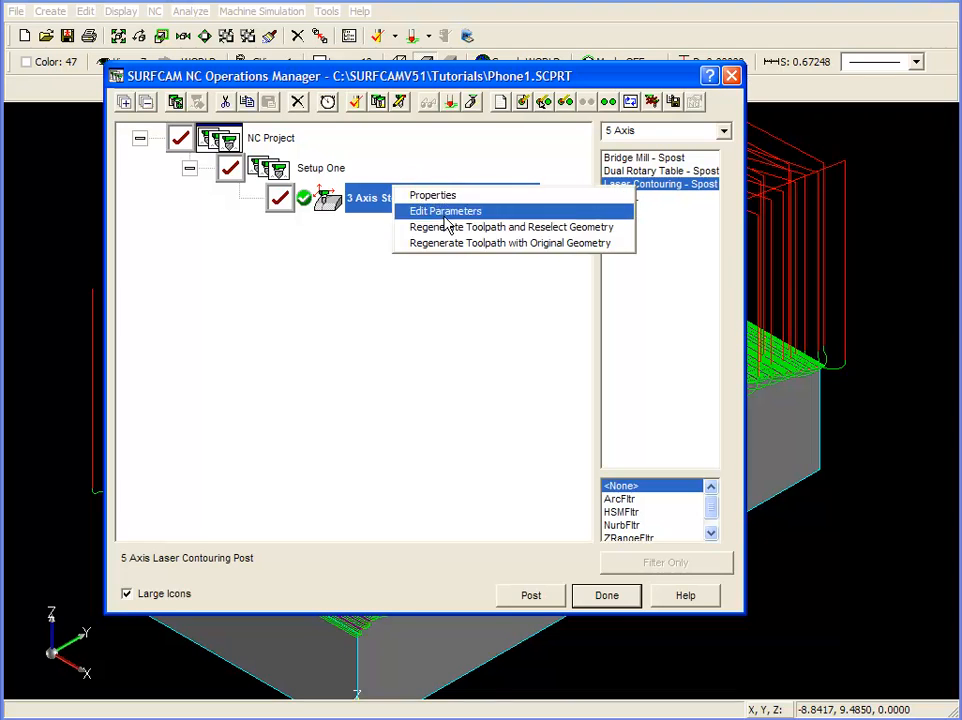
pyautogui.click(474, 244)
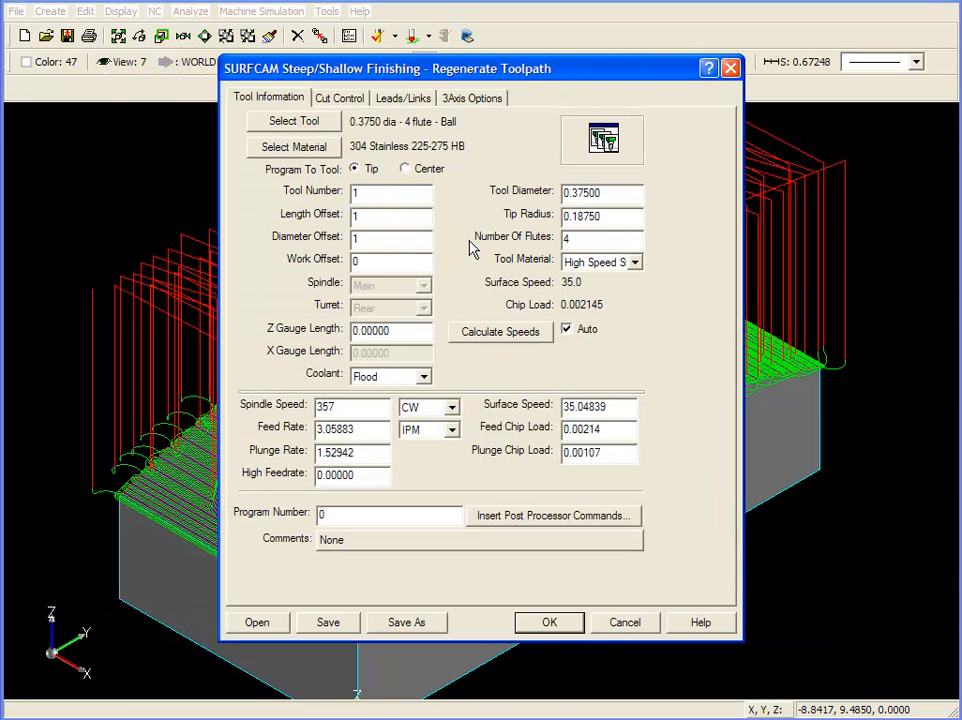
pyautogui.click(424, 101)
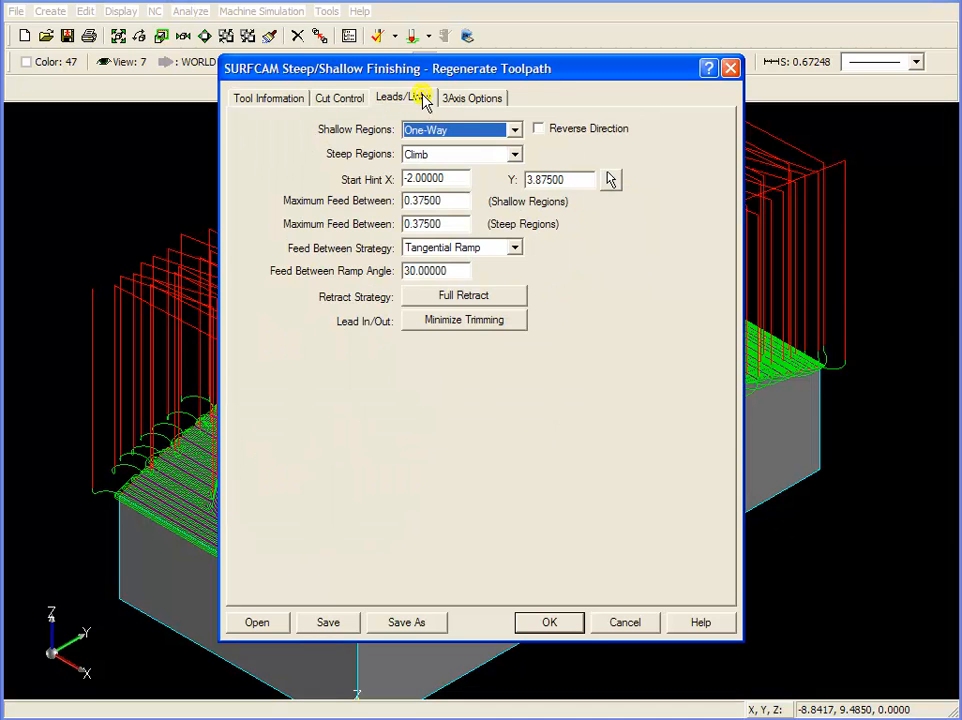
pyautogui.click(513, 133)
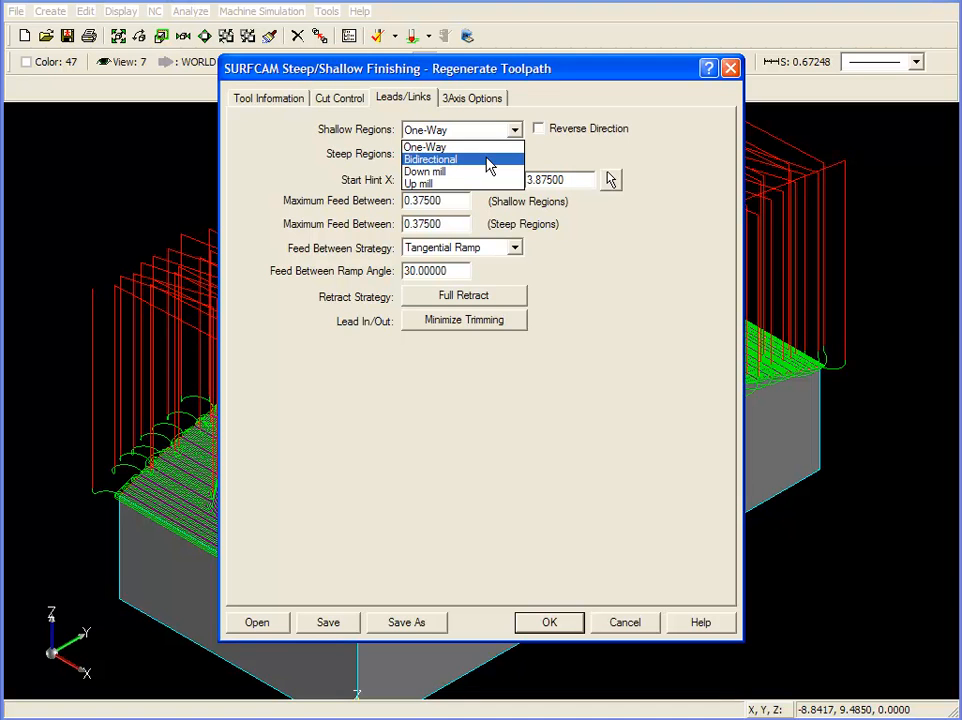
pyautogui.click(489, 161)
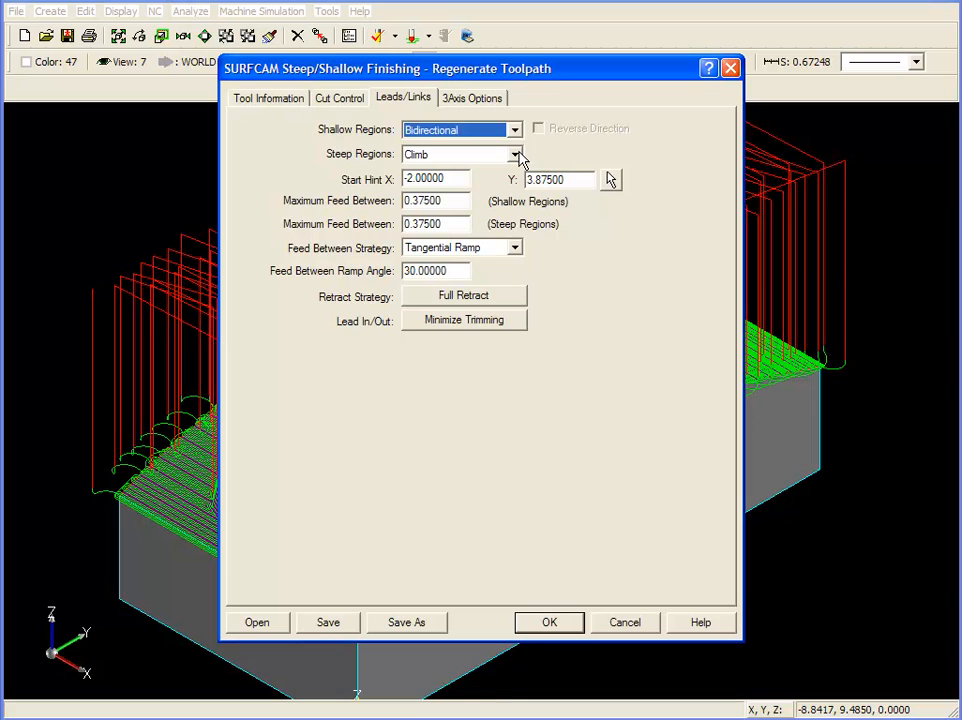
pyautogui.click(515, 157)
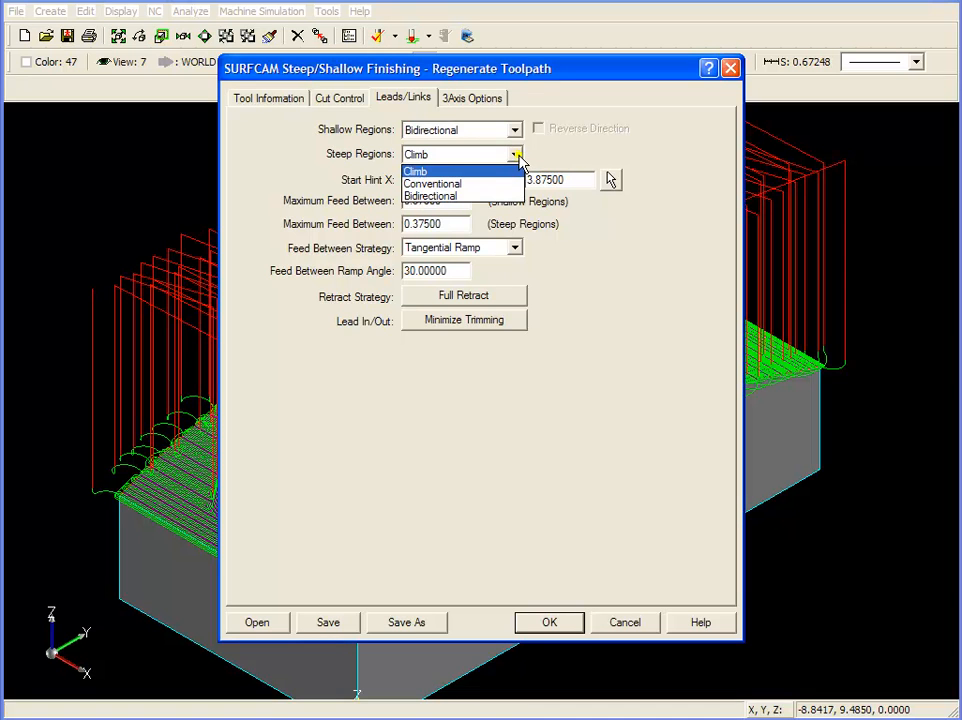
pyautogui.click(487, 197)
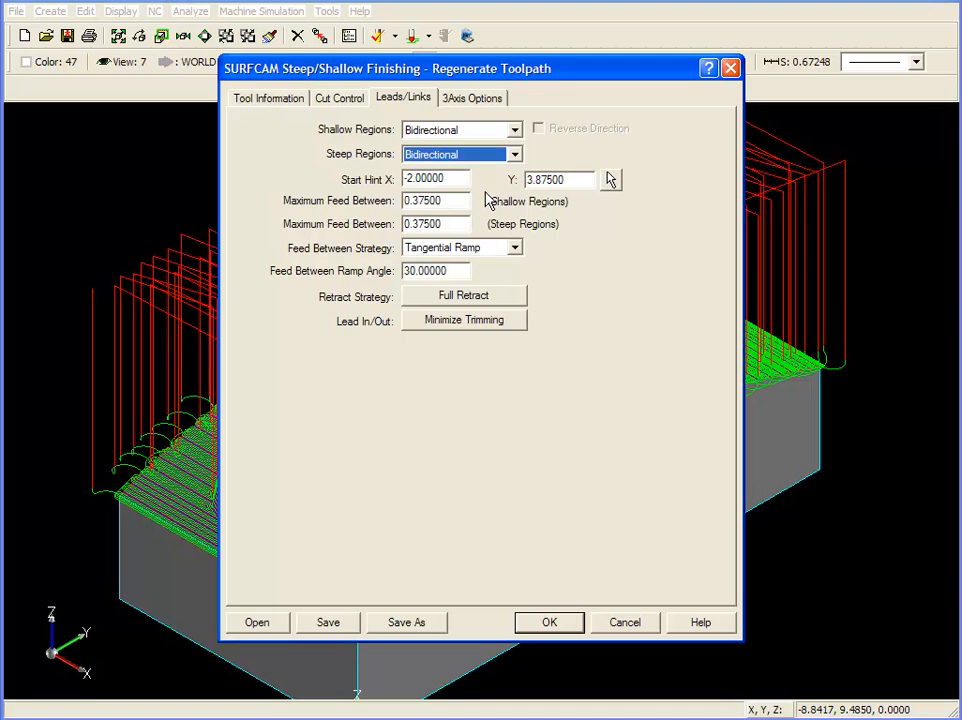
# Set the retract strategy to Shortest Route with its default clearances and regenerate the steep/shallow toolpath.
pyautogui.click(492, 299)
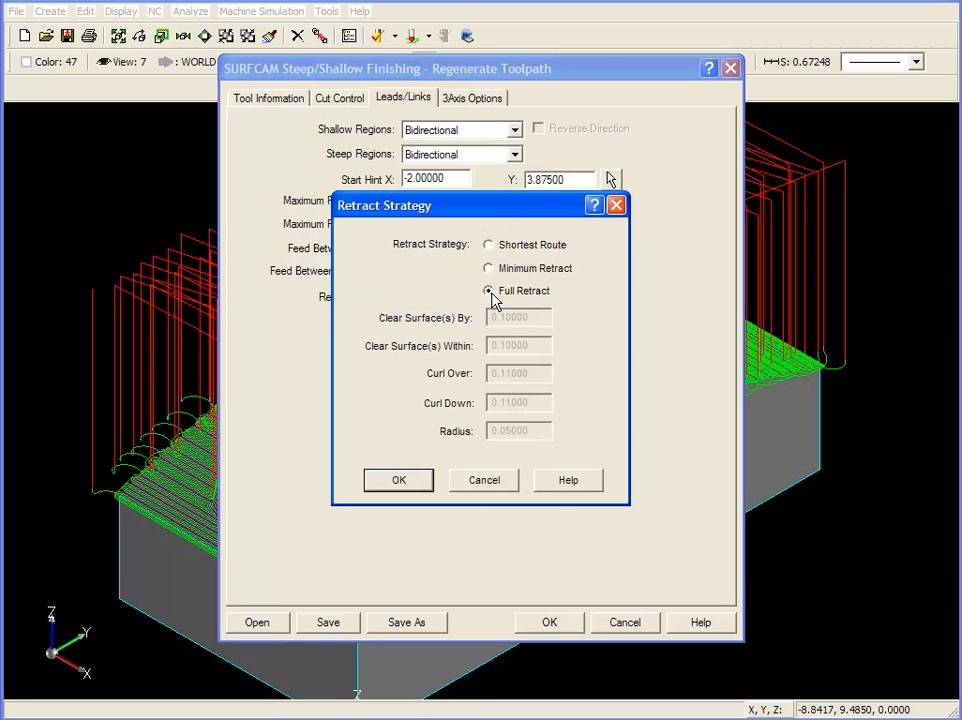
pyautogui.click(489, 247)
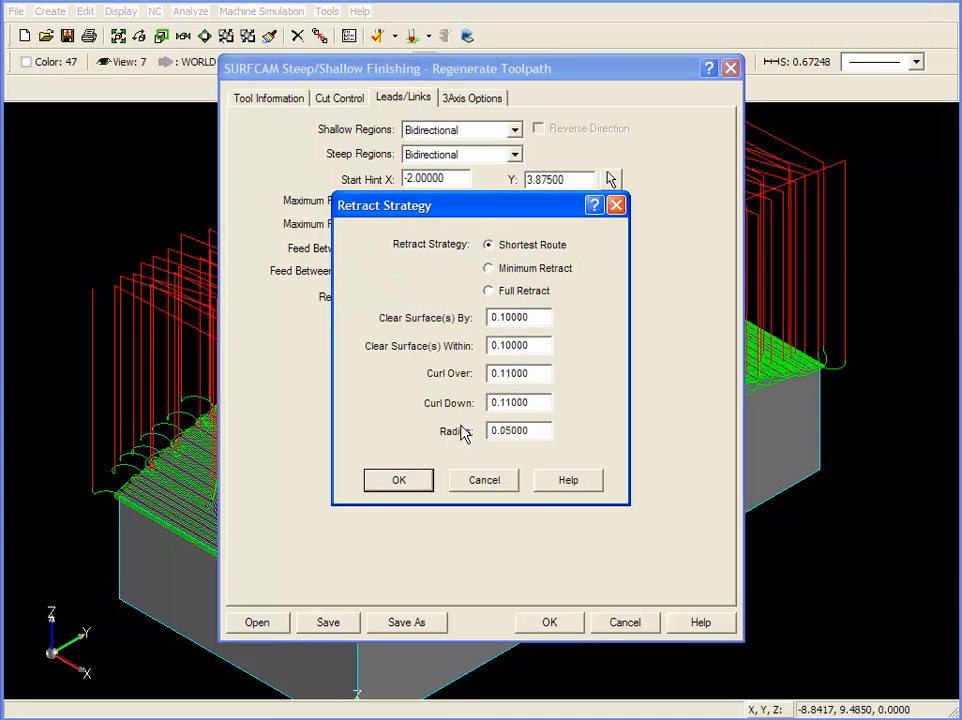
pyautogui.click(399, 481)
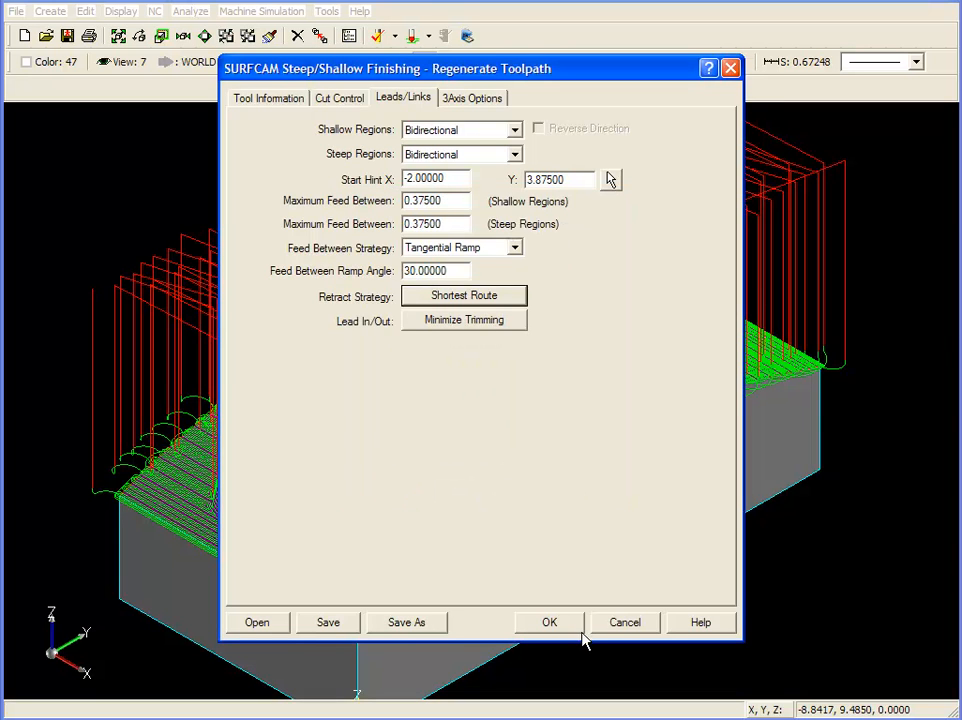
pyautogui.click(549, 623)
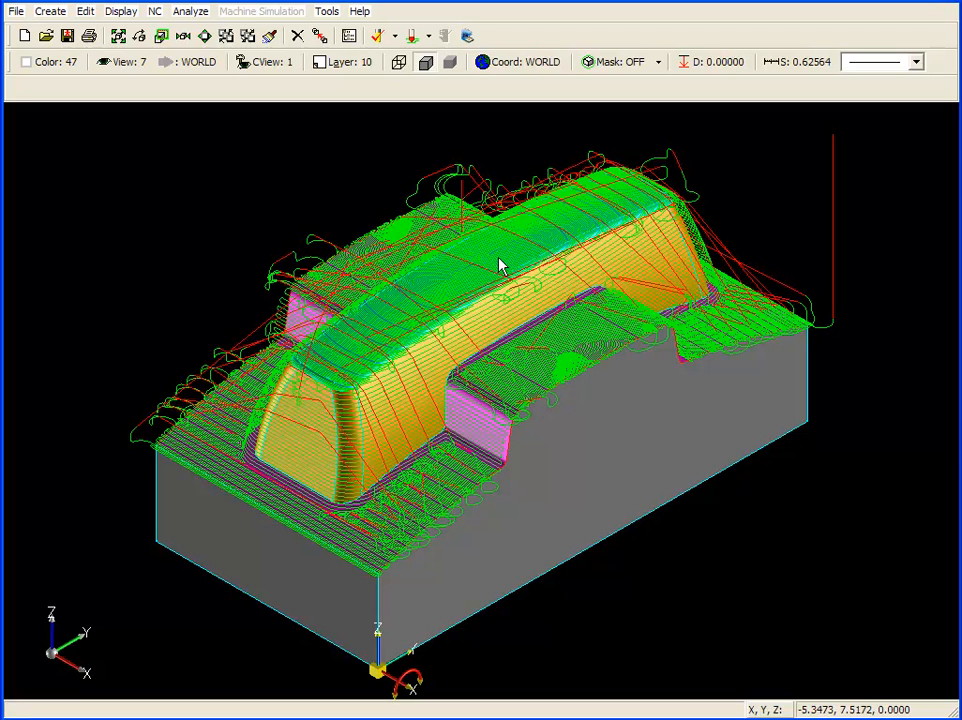
# Regenerate the steep/shallow toolpath with its original geometry, limiting the areas to machine to Shallow Only.
pyautogui.click(350, 37)
pyautogui.rightClick(402, 200)
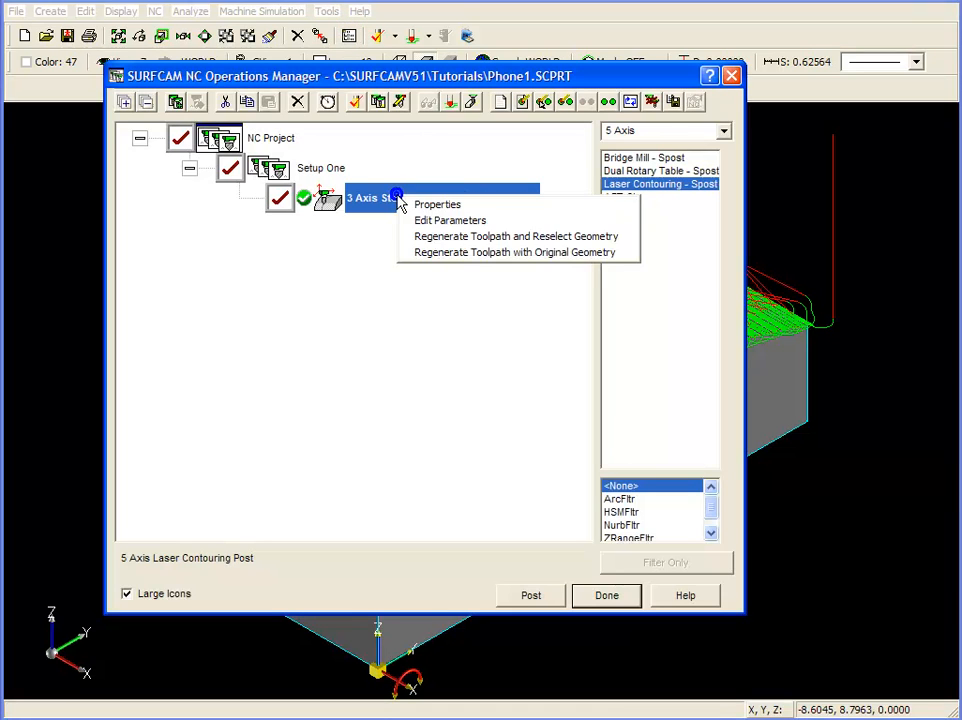
pyautogui.click(472, 256)
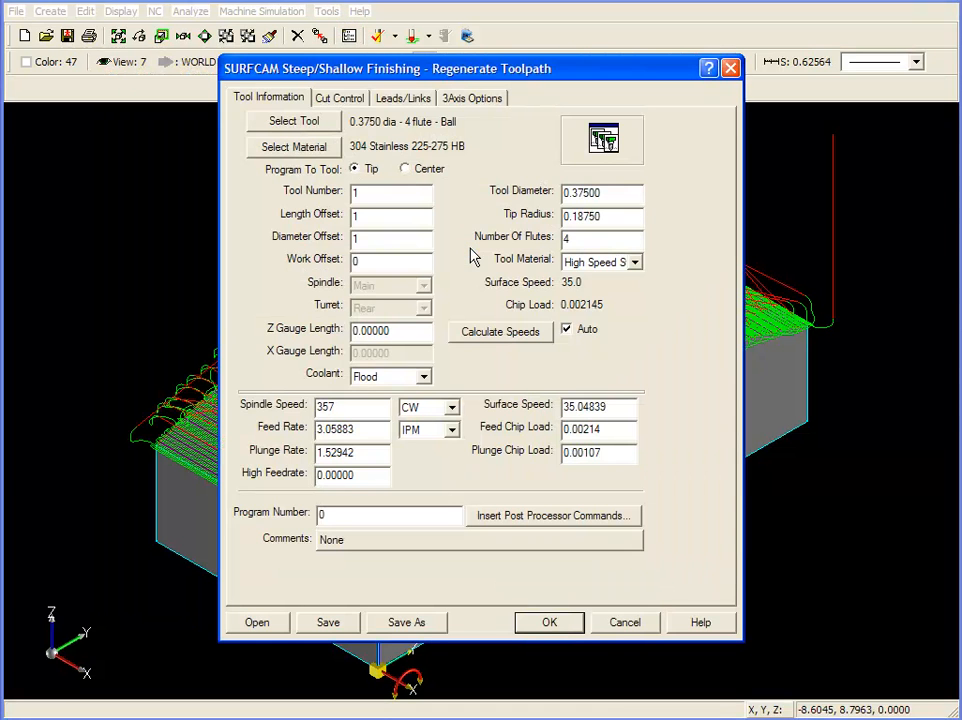
pyautogui.click(339, 98)
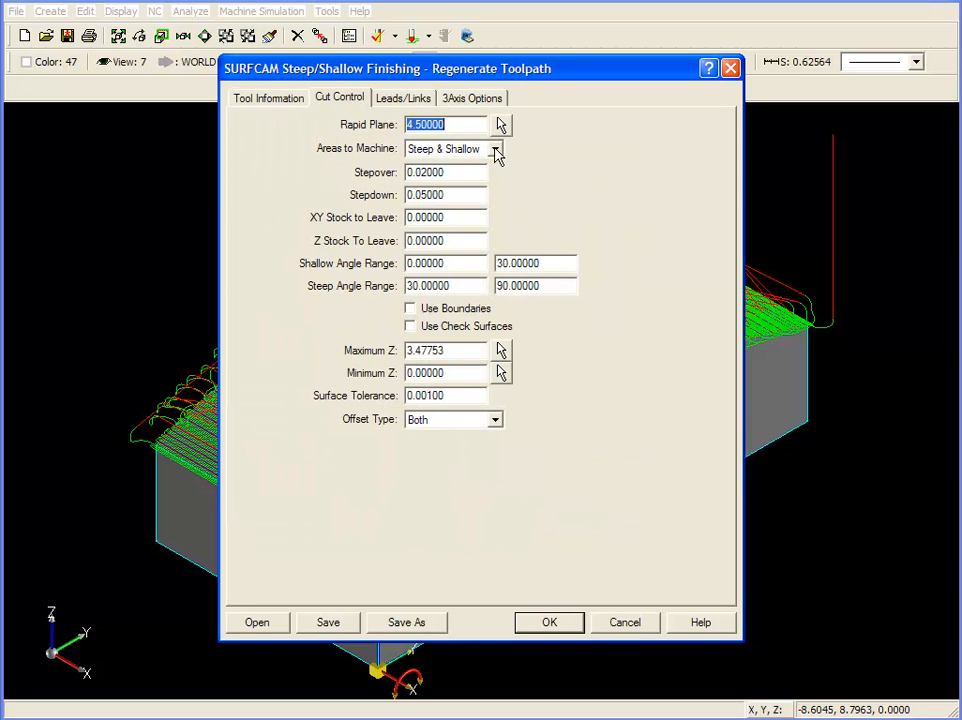
pyautogui.click(494, 149)
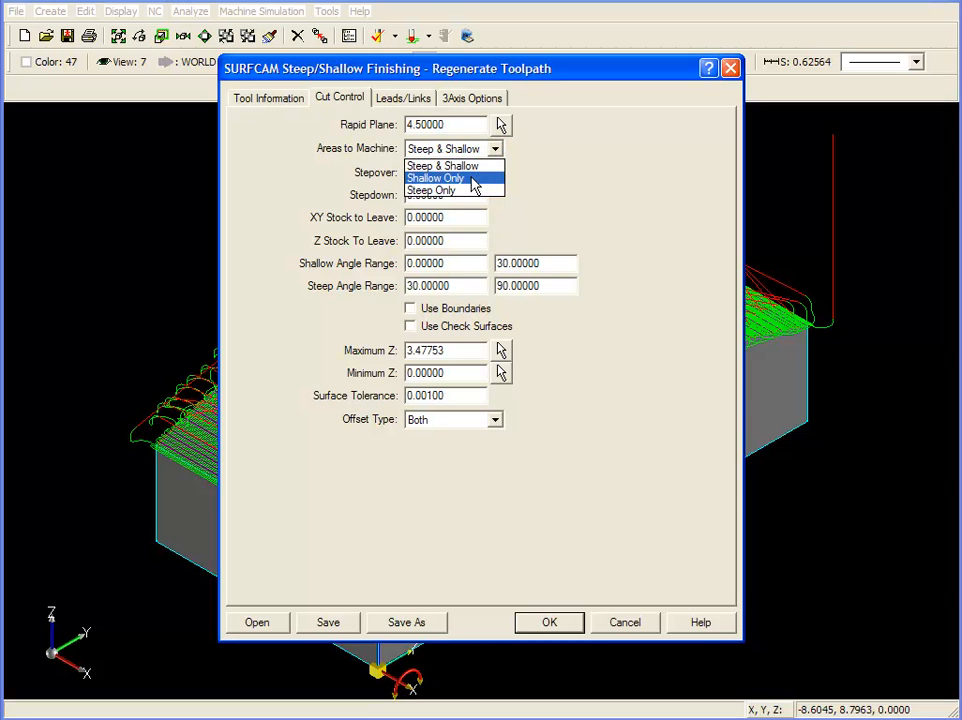
pyautogui.click(470, 178)
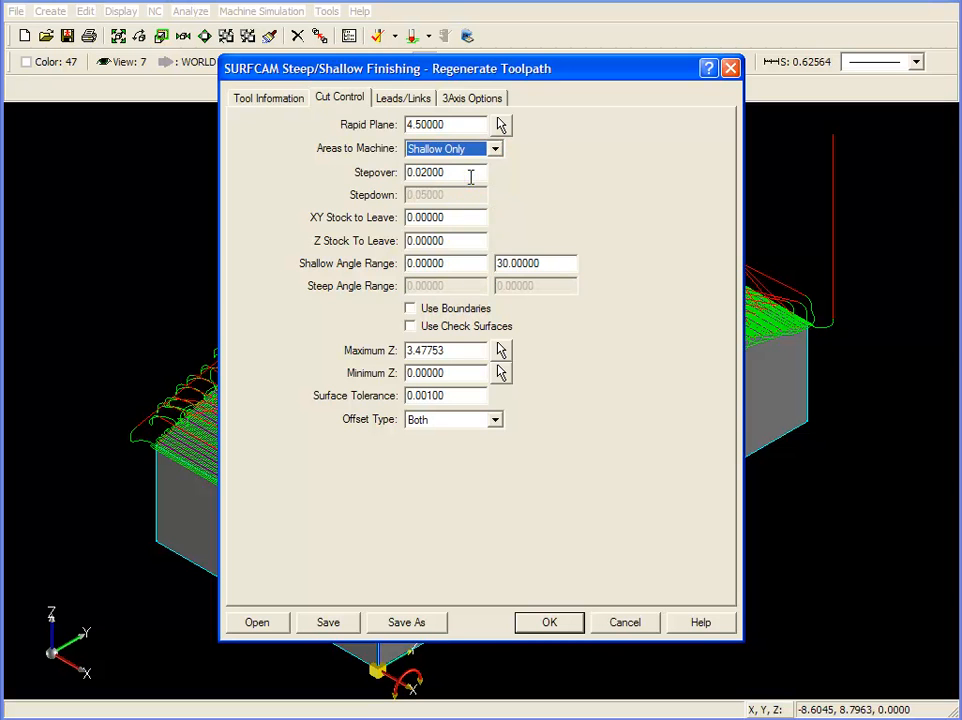
pyautogui.click(561, 622)
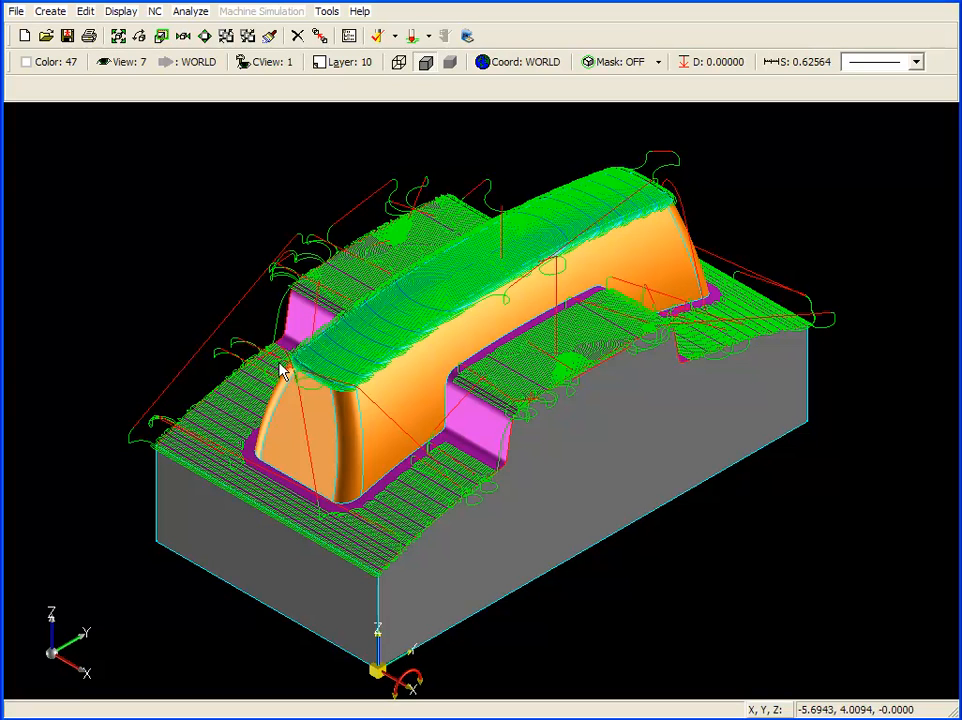
# Regenerate the toolpath with its original geometry for Steep Only areas, keeping the steep angle range at 30 to 90.
pyautogui.click(349, 35)
pyautogui.rightClick(437, 199)
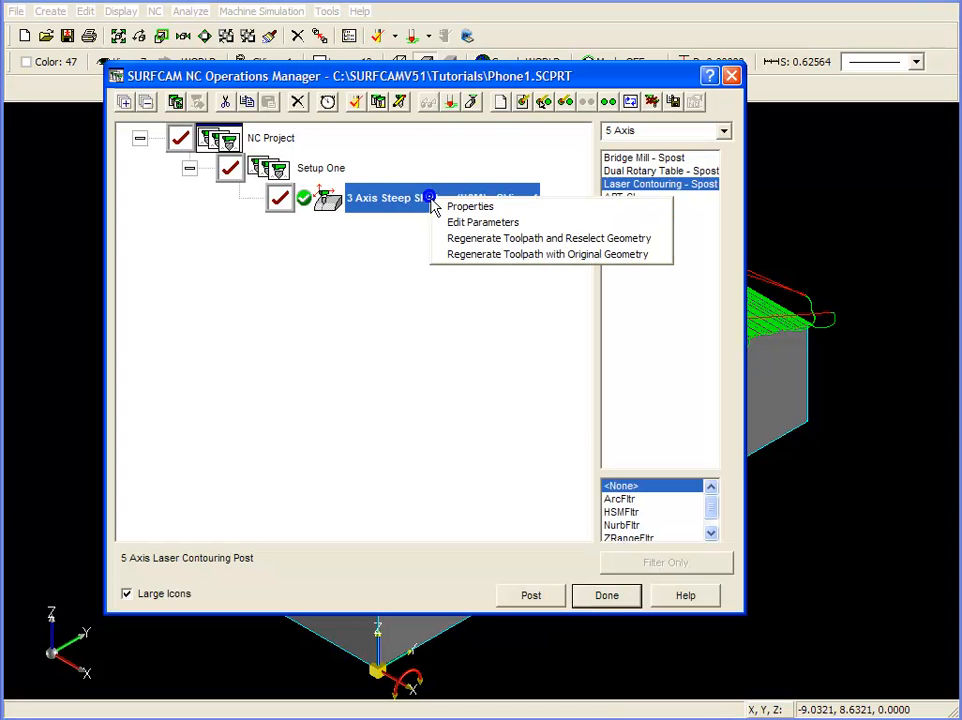
pyautogui.click(493, 260)
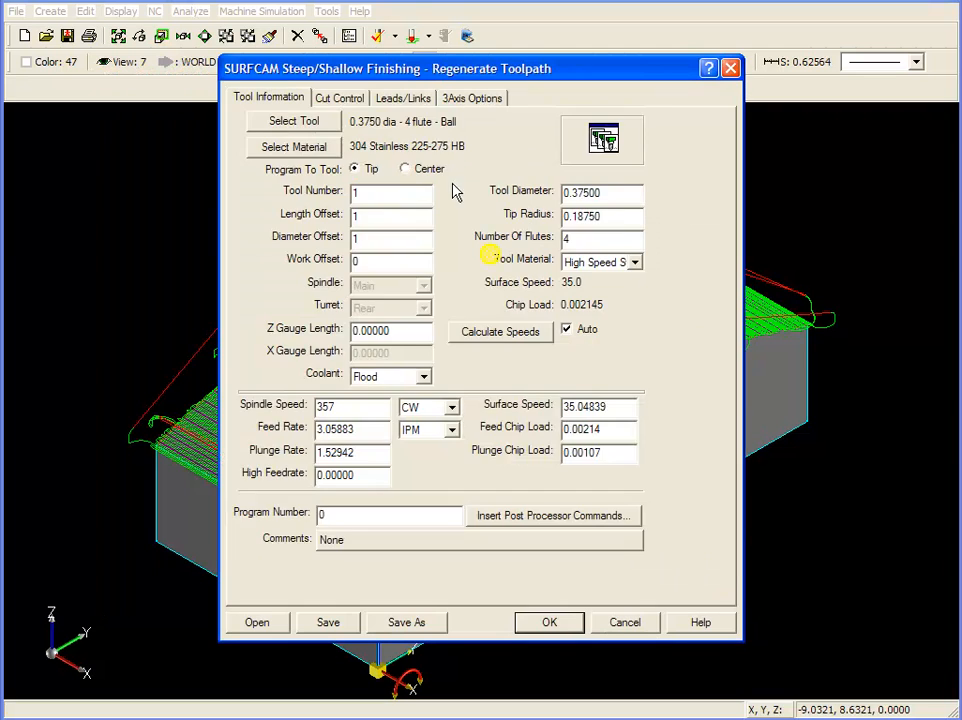
pyautogui.click(360, 99)
pyautogui.click(495, 149)
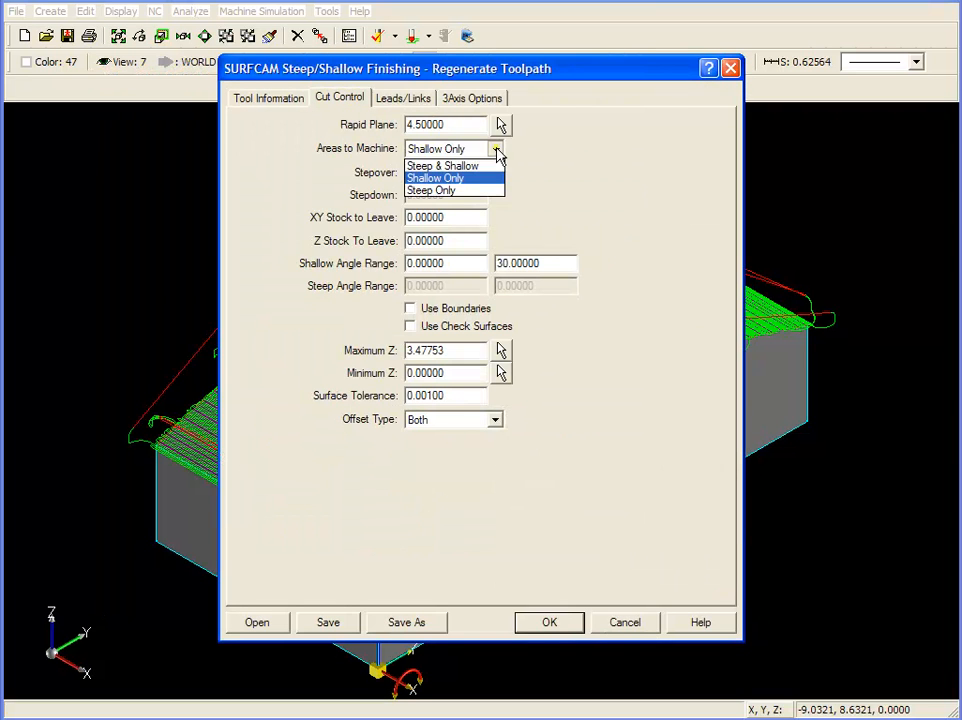
pyautogui.click(472, 190)
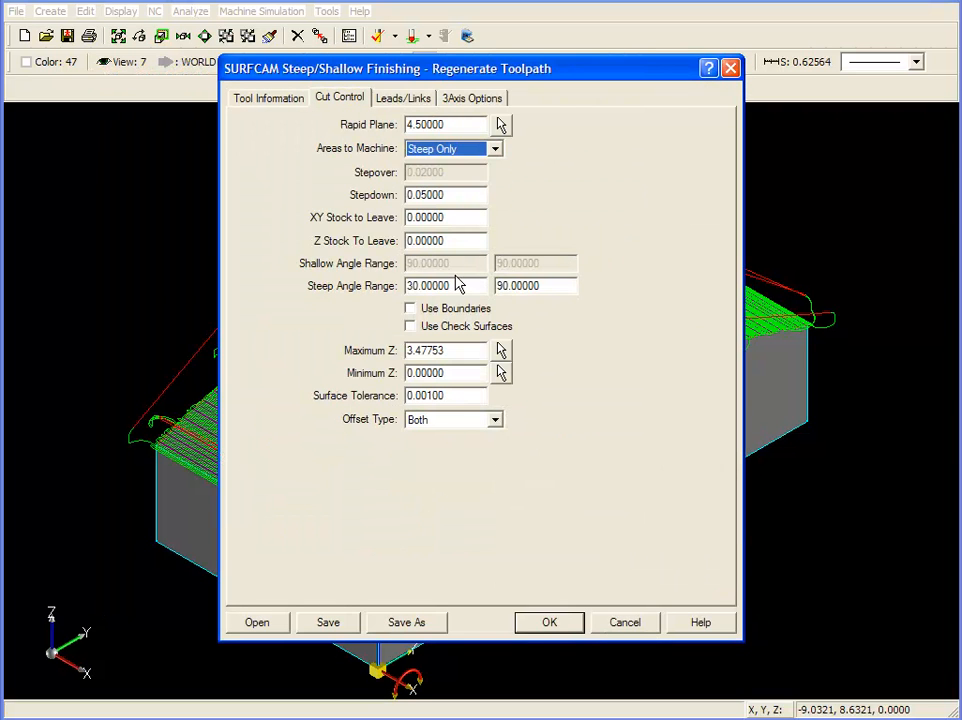
pyautogui.moveTo(453, 284); pyautogui.dragTo(395, 285)
pyautogui.moveTo(544, 287); pyautogui.dragTo(494, 286)
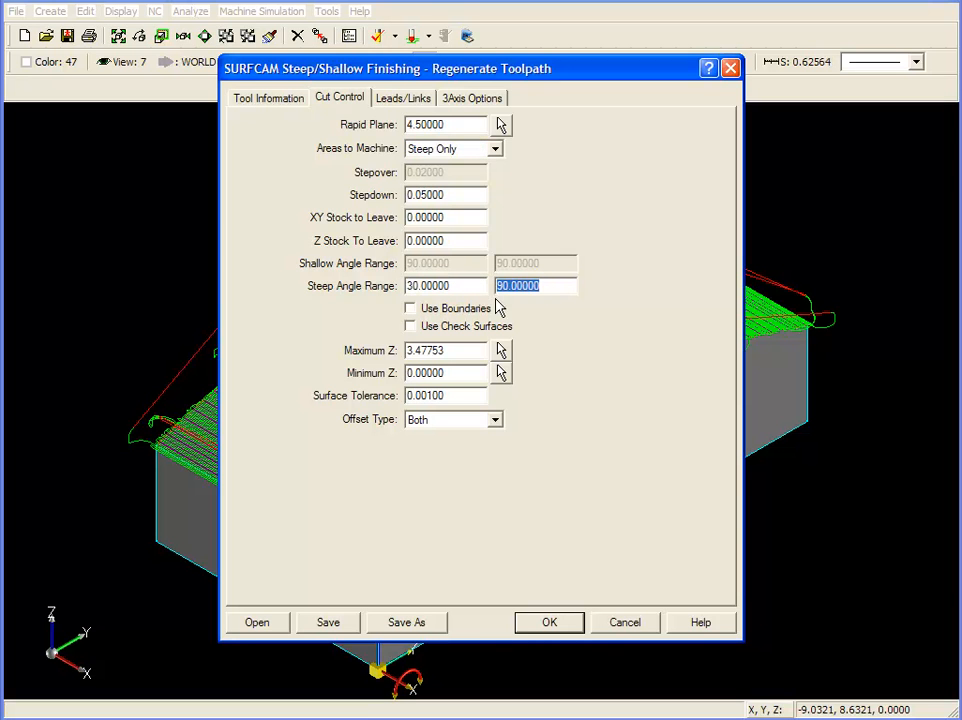
pyautogui.click(575, 624)
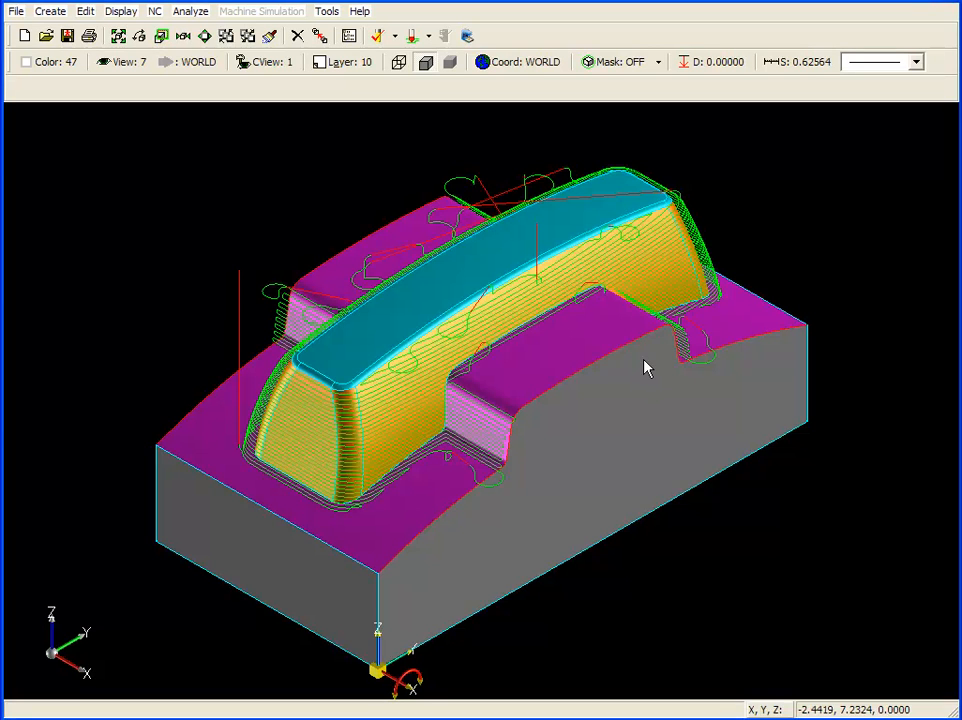
# Reopen the operation for regeneration with original geometry, set the areas to machine to Steep & Shallow, and review both angle ranges.
pyautogui.click(348, 35)
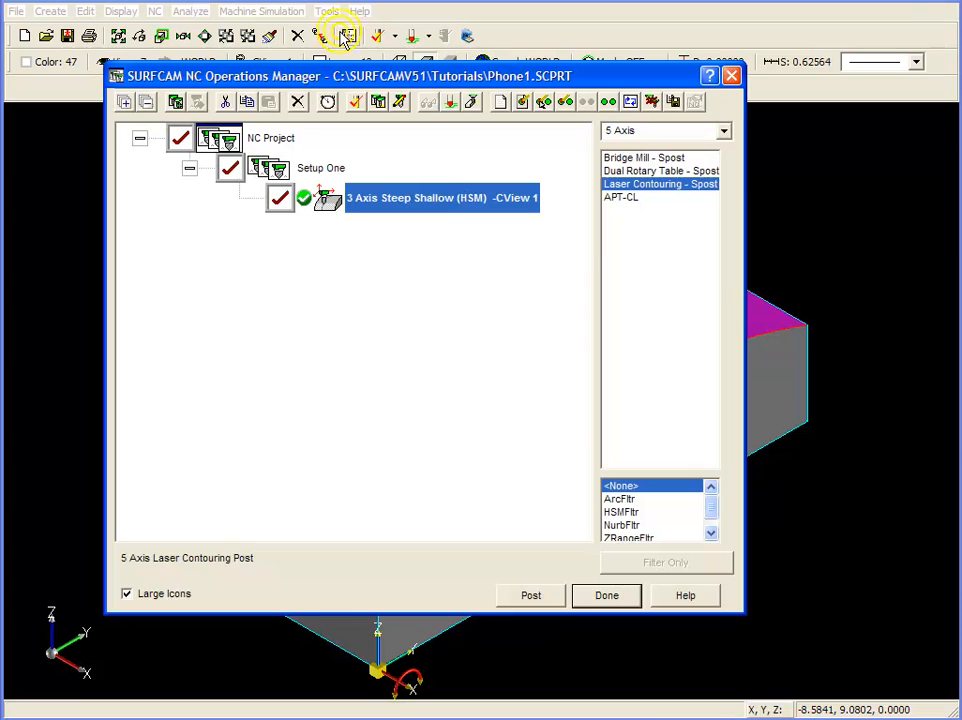
pyautogui.rightClick(440, 197)
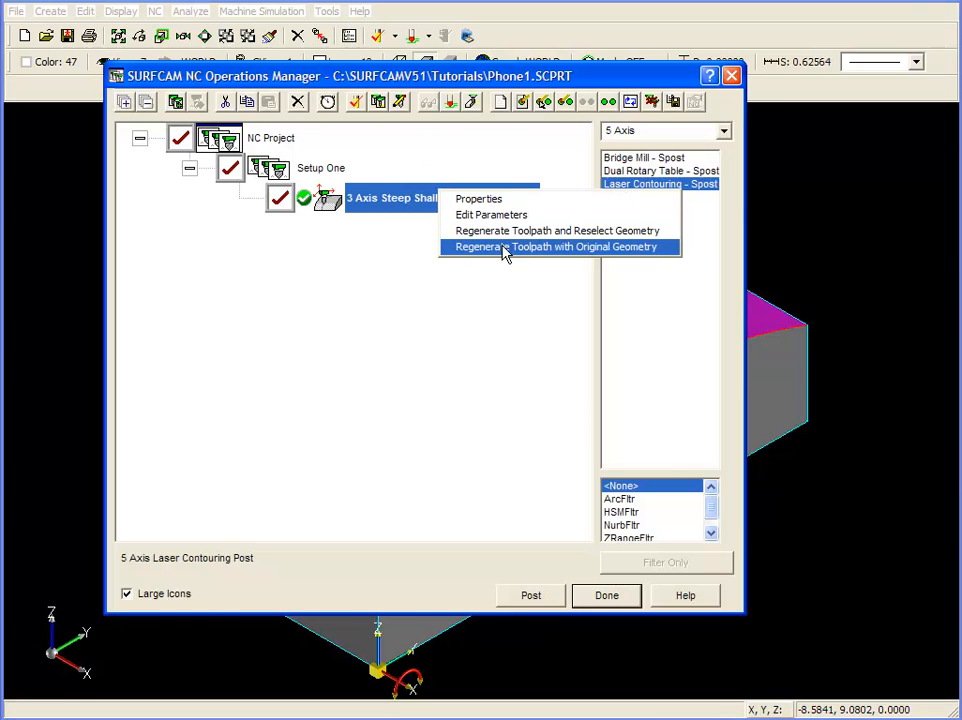
pyautogui.click(505, 248)
pyautogui.click(357, 99)
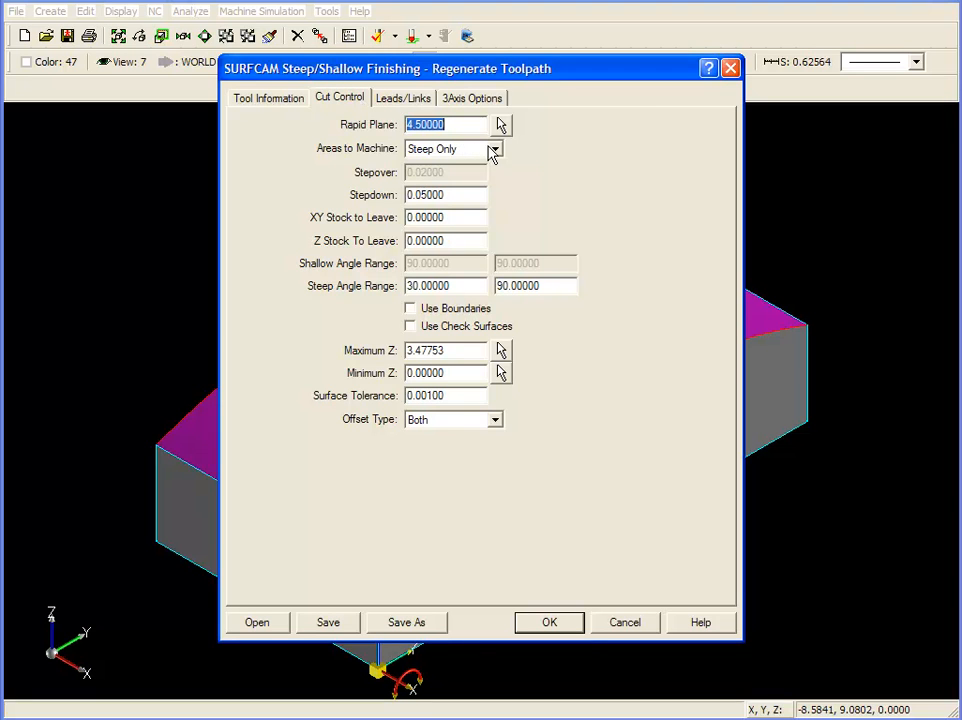
pyautogui.click(494, 150)
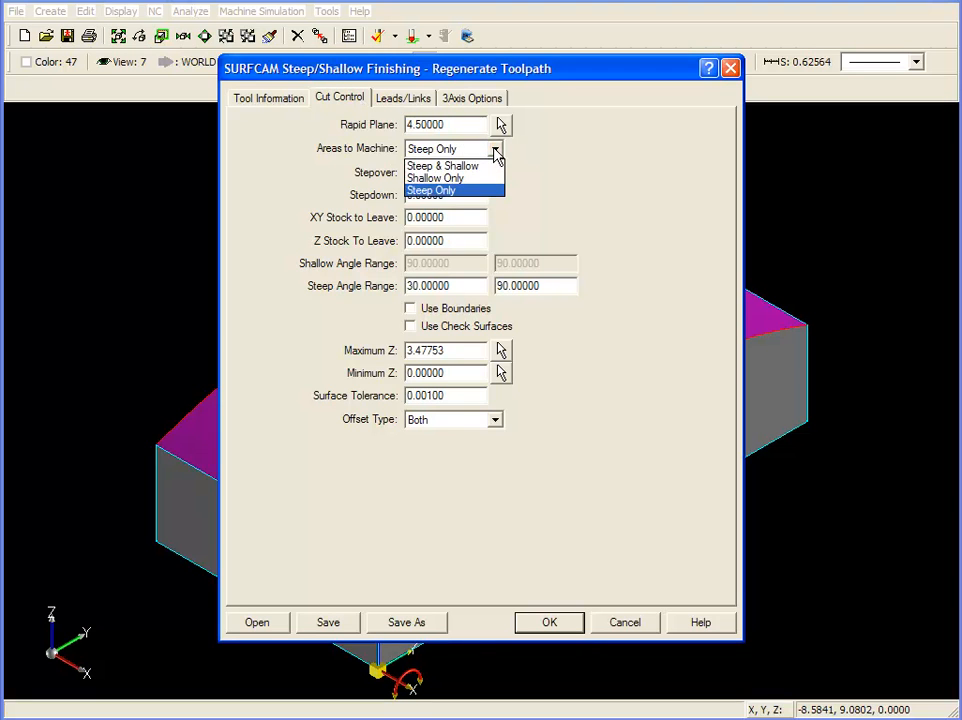
pyautogui.click(480, 166)
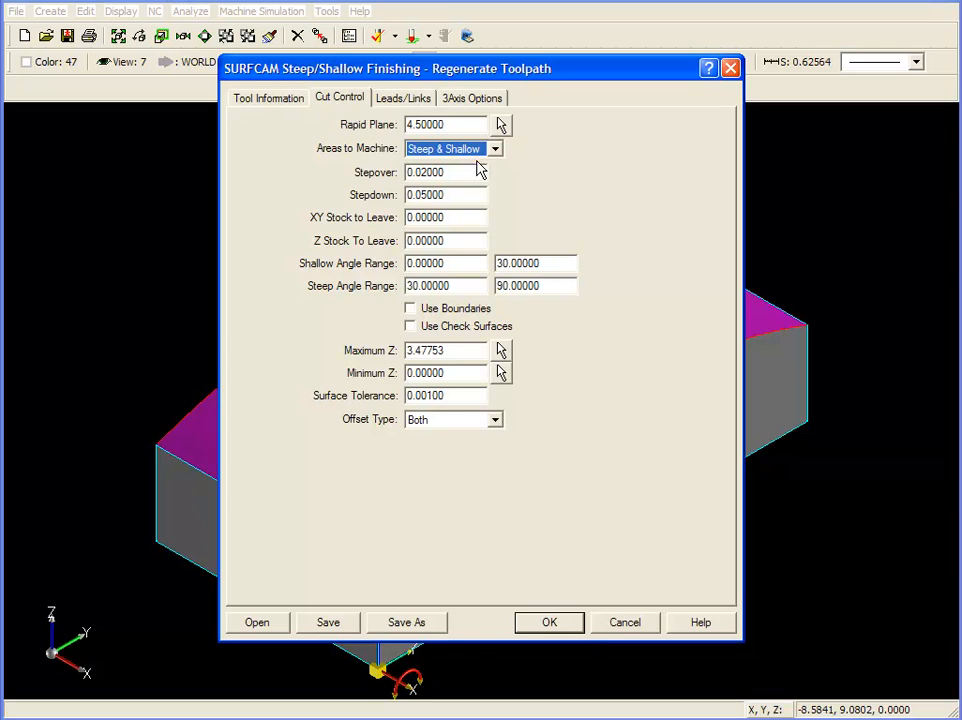
pyautogui.doubleClick(452, 263)
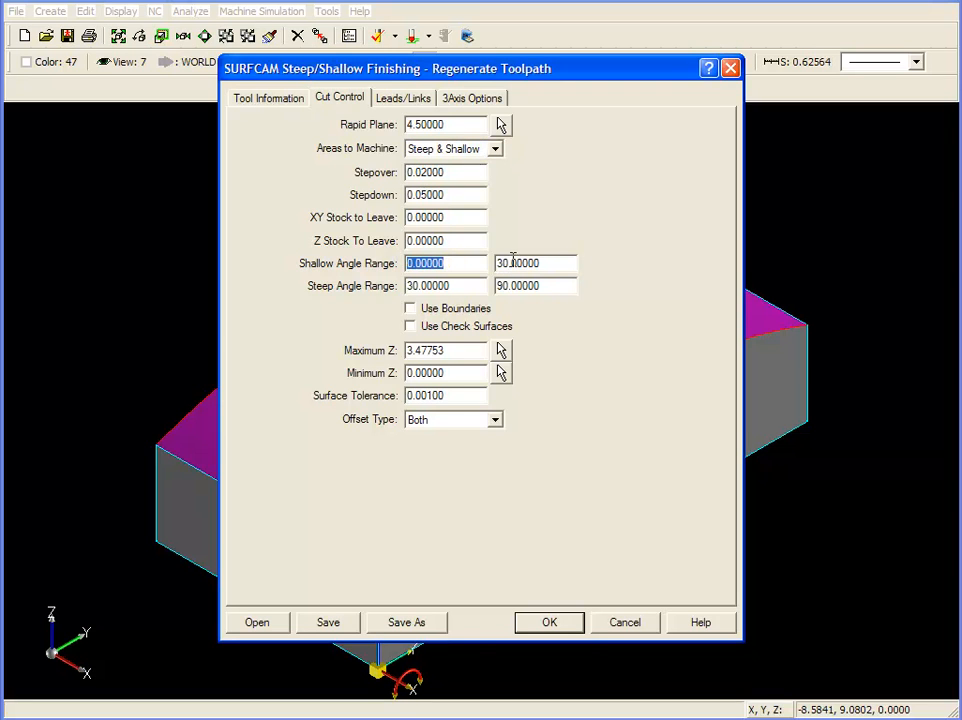
pyautogui.doubleClick(545, 263)
pyautogui.doubleClick(418, 286)
pyautogui.doubleClick(530, 286)
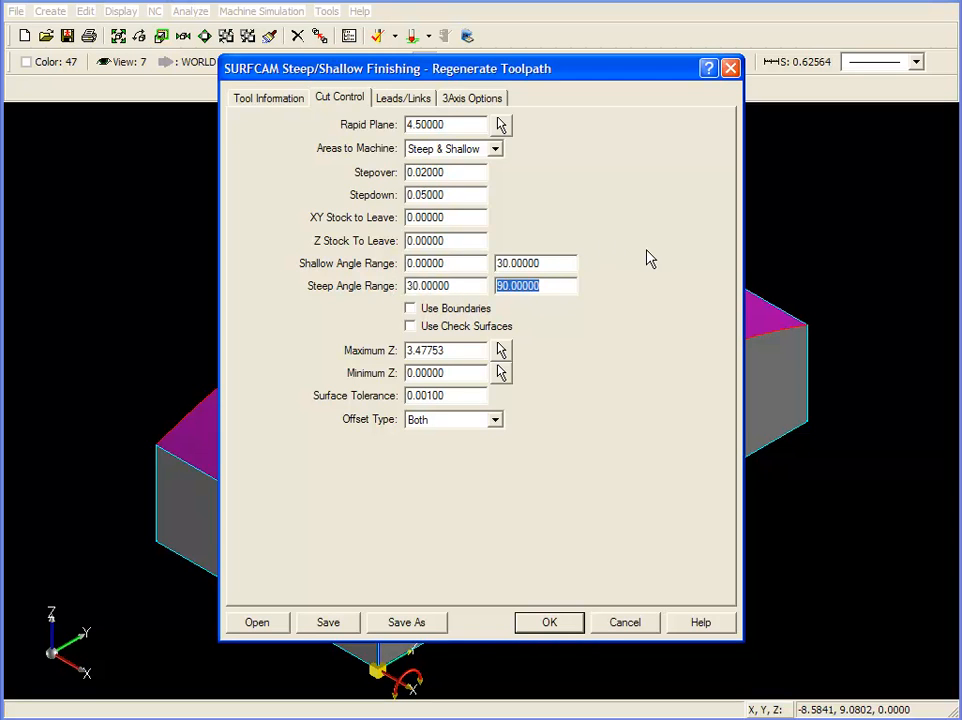
# Enable check surfaces for the regeneration and select the purple base surface around the handset as the check surface.
pyautogui.click(410, 327)
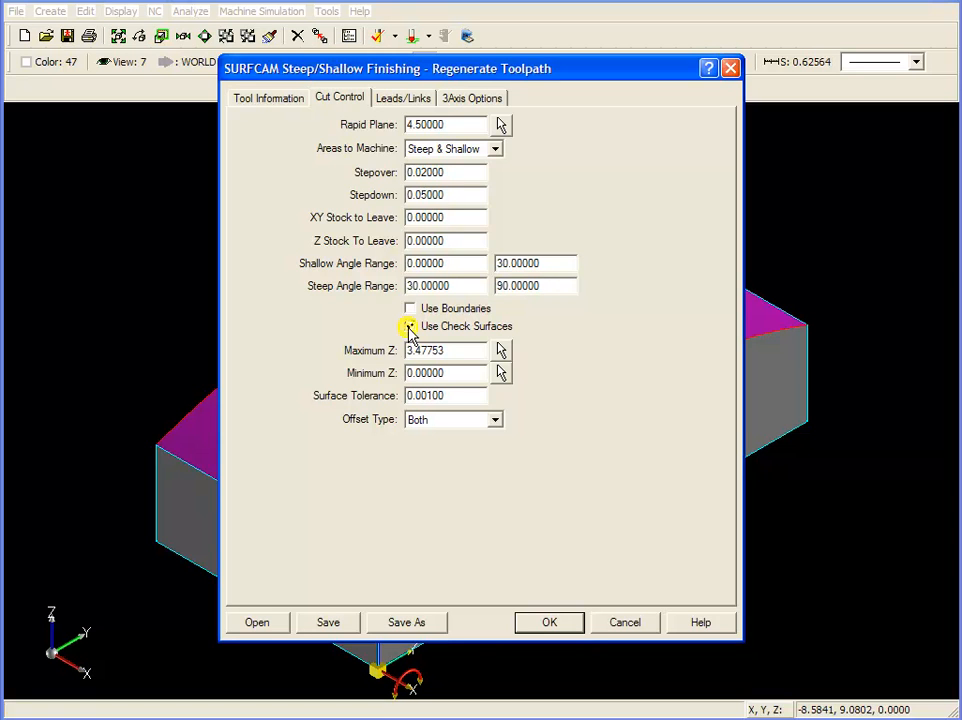
pyautogui.click(549, 623)
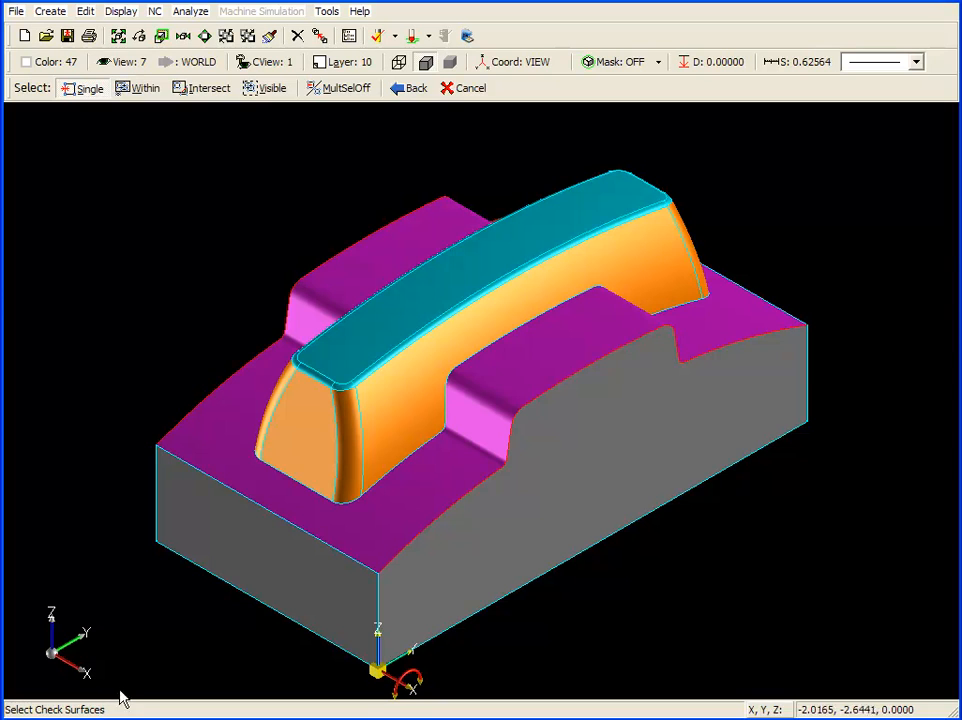
pyautogui.click(235, 425)
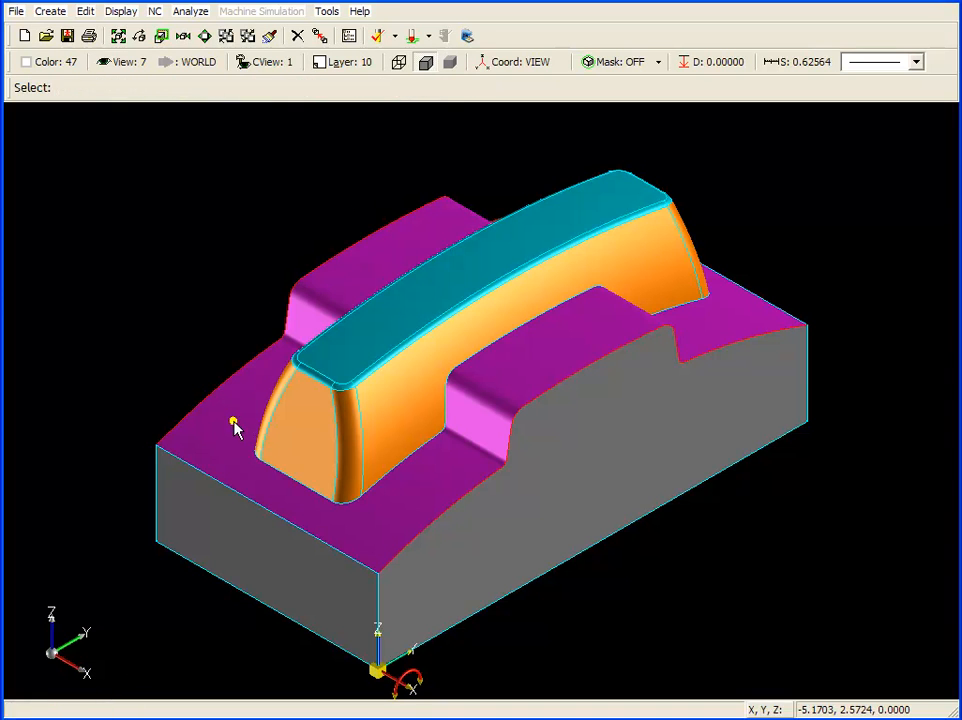